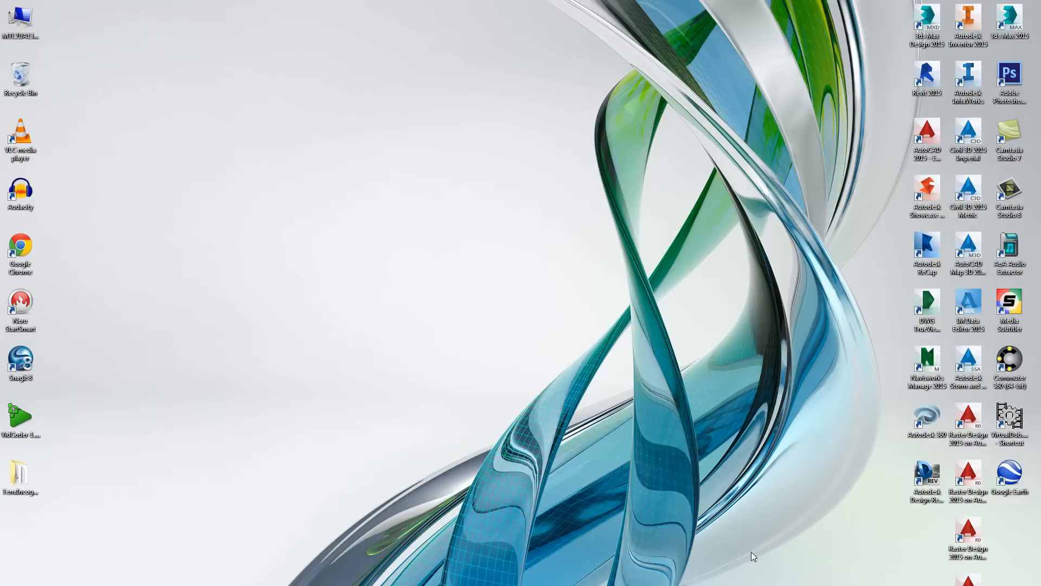
Launch the metric version of Civil 3D 2015 and start a new blank drawing.
double_click(967, 198)
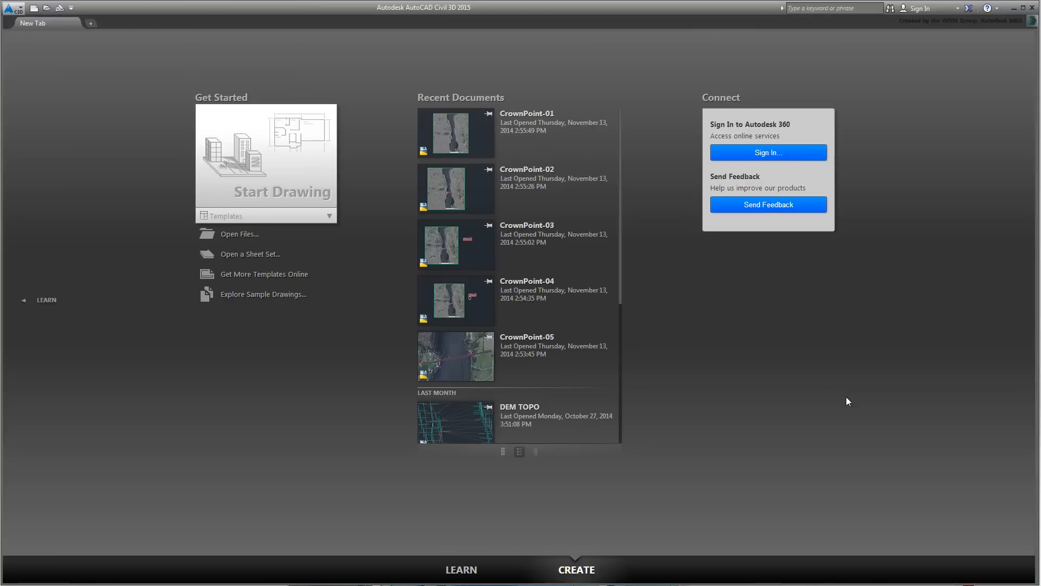
left_click(34, 8)
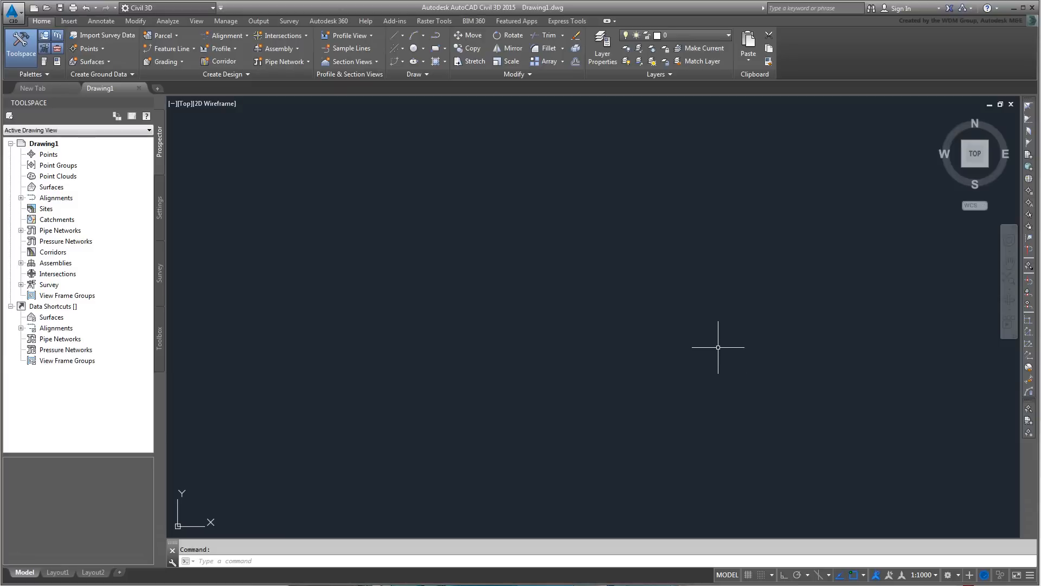
Set the drawing's coordinate system to NAD83 New York State Planes, East Zone, Meter, in the USA, New York category.
left_click(160, 209)
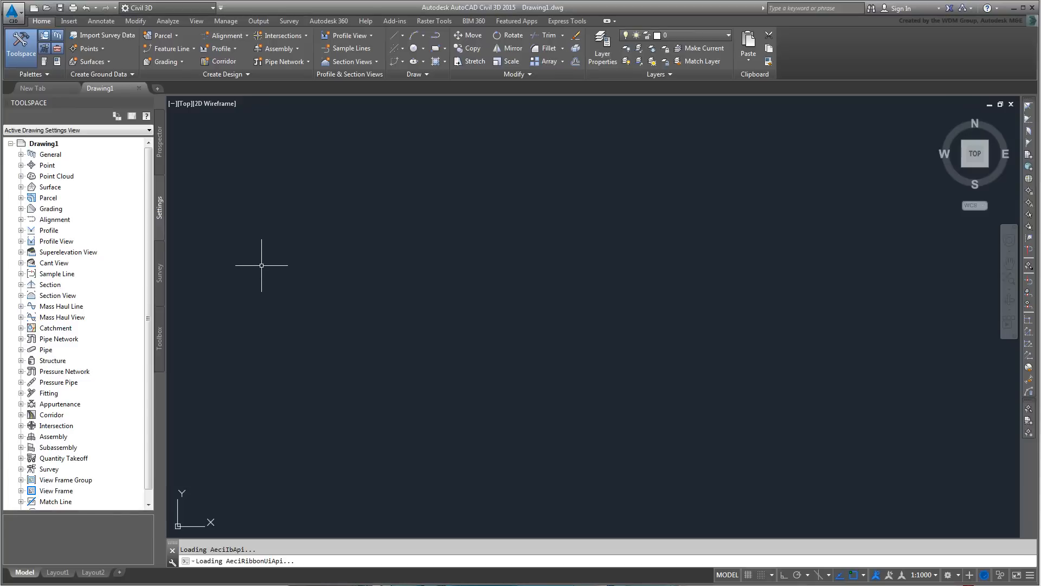
right_click(51, 146)
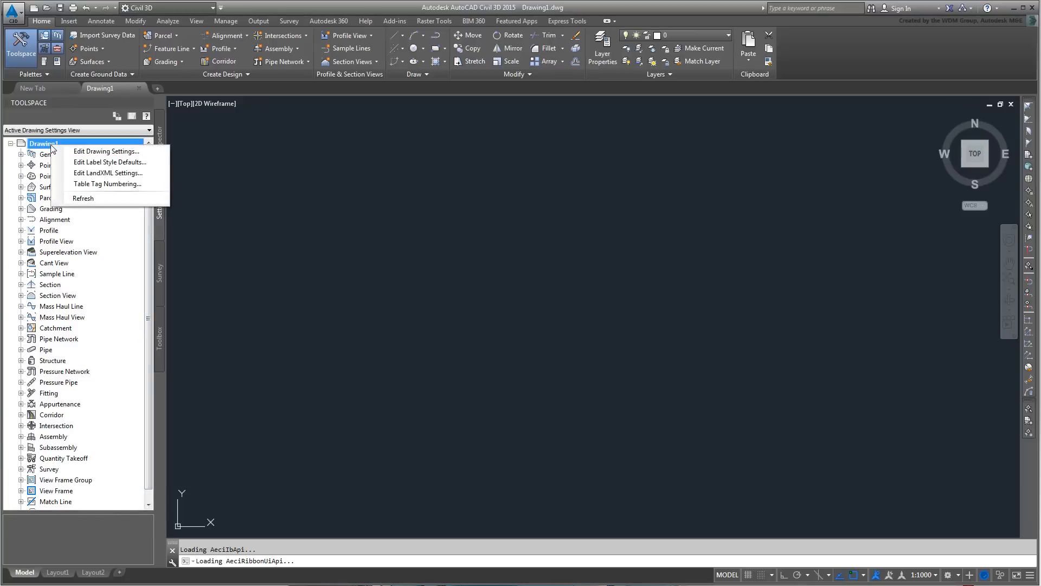
left_click(110, 152)
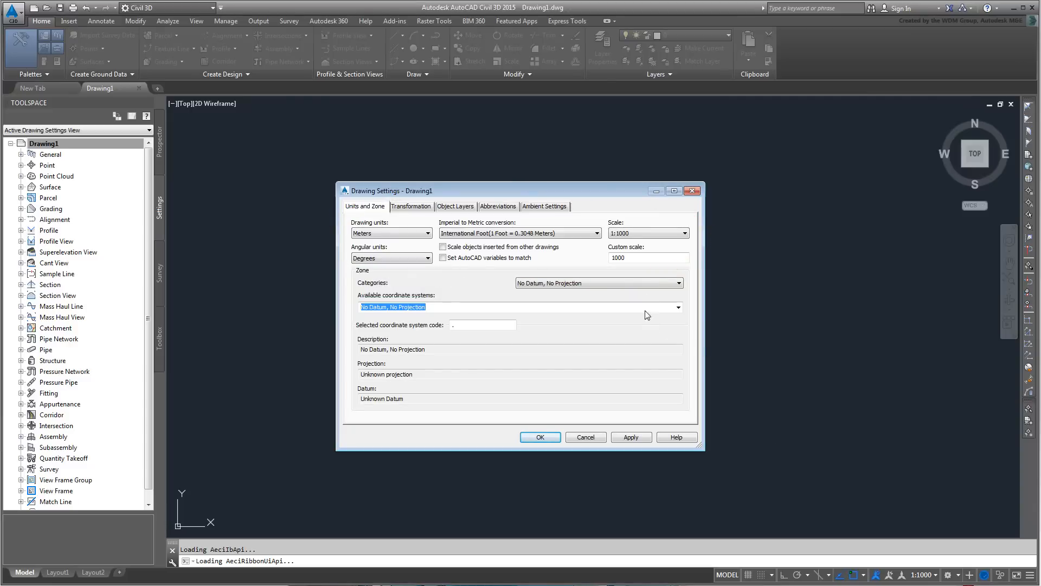
left_click(662, 286)
left_click_drag(679, 307, 685, 456)
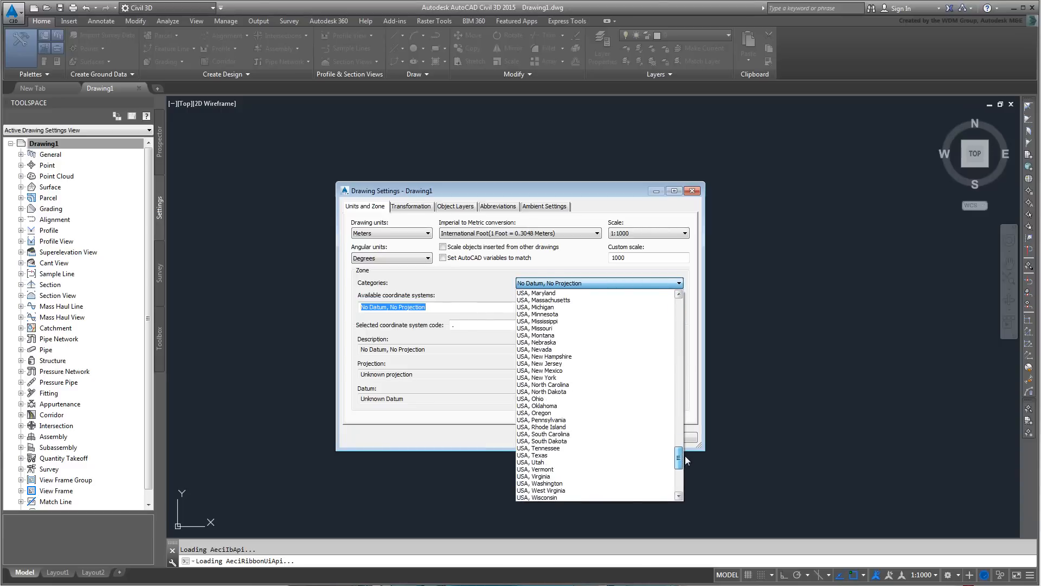
left_click(563, 379)
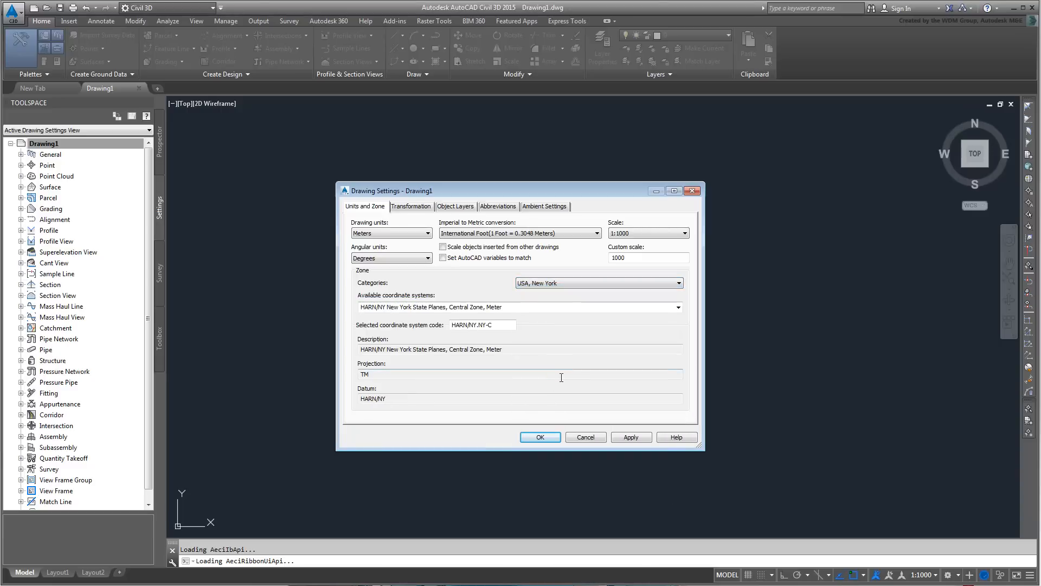
left_click(678, 307)
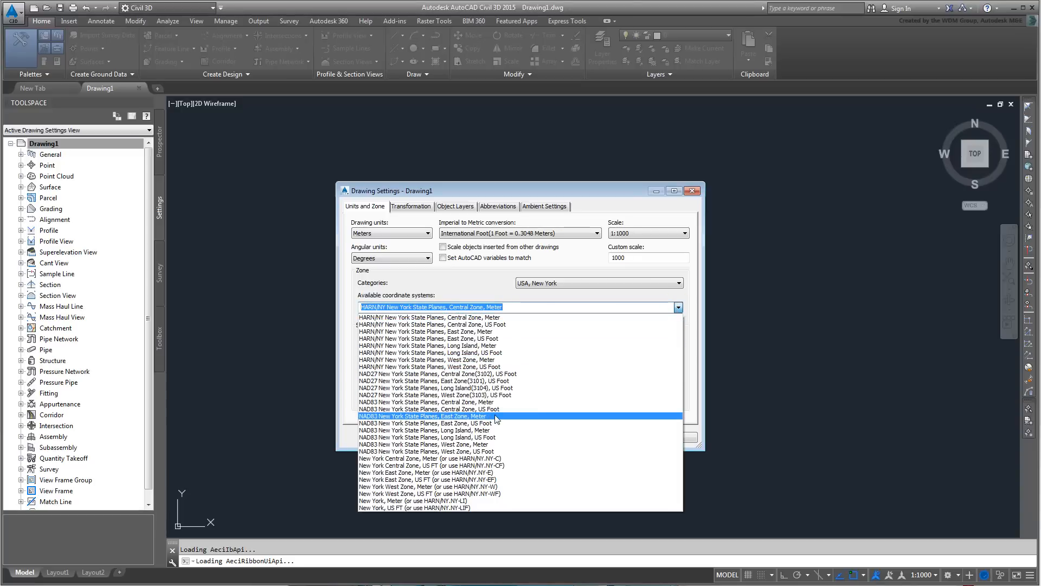
left_click(496, 416)
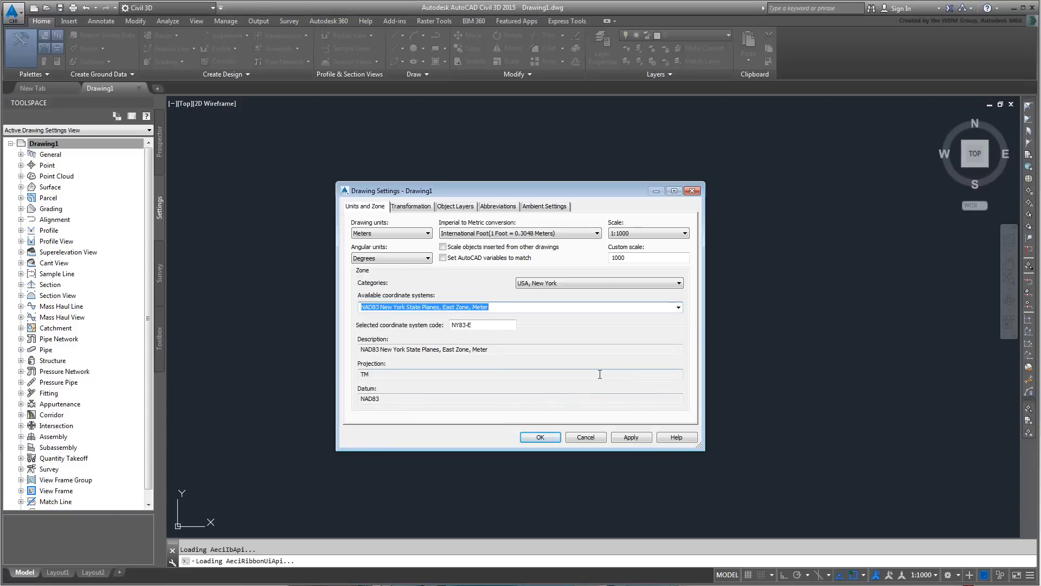
left_click(525, 439)
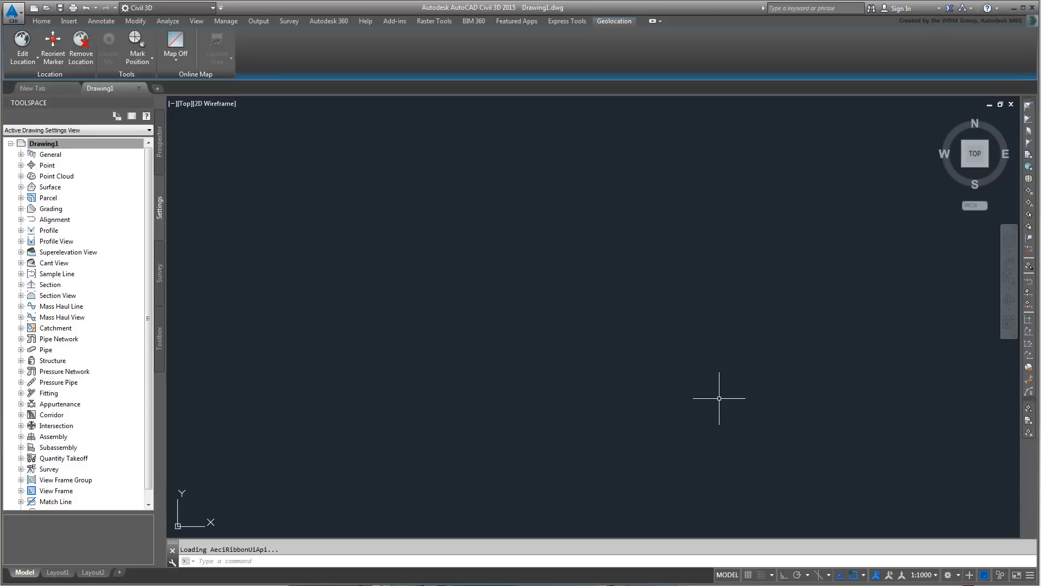
Create a new TIN surface named CrownPoint-EG.
left_click(160, 147)
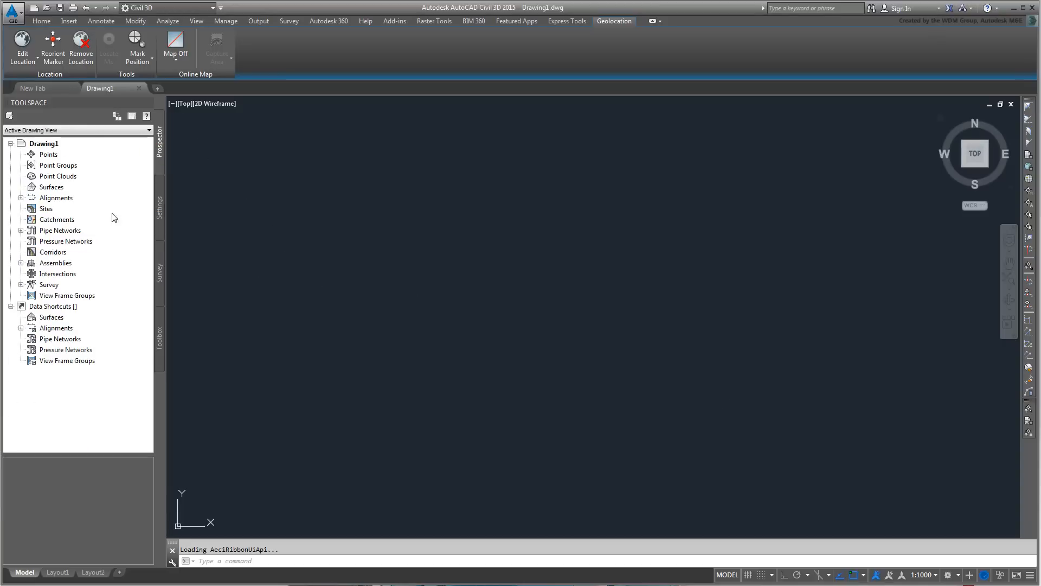
right_click(55, 188)
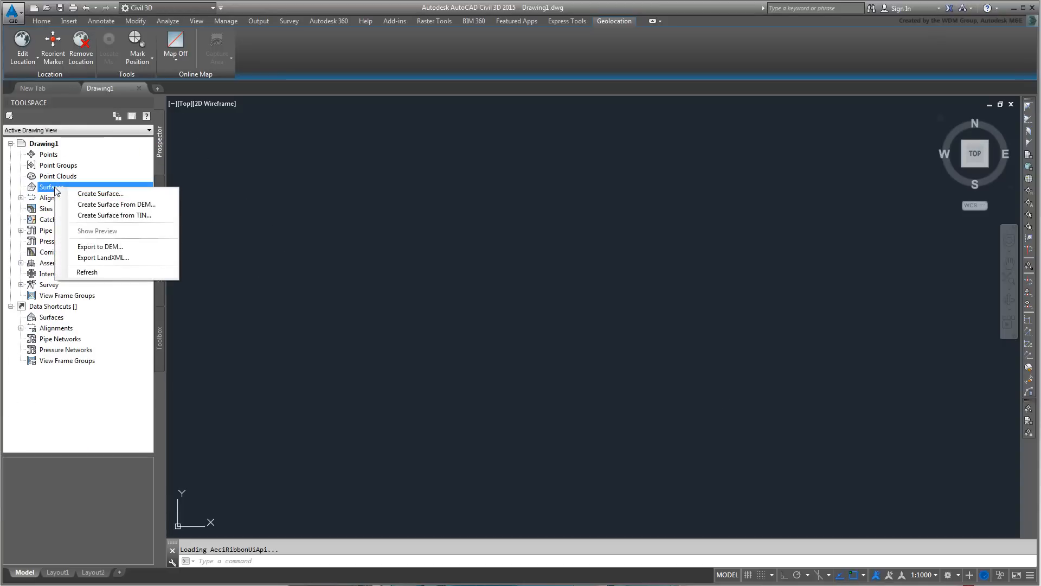
left_click(130, 193)
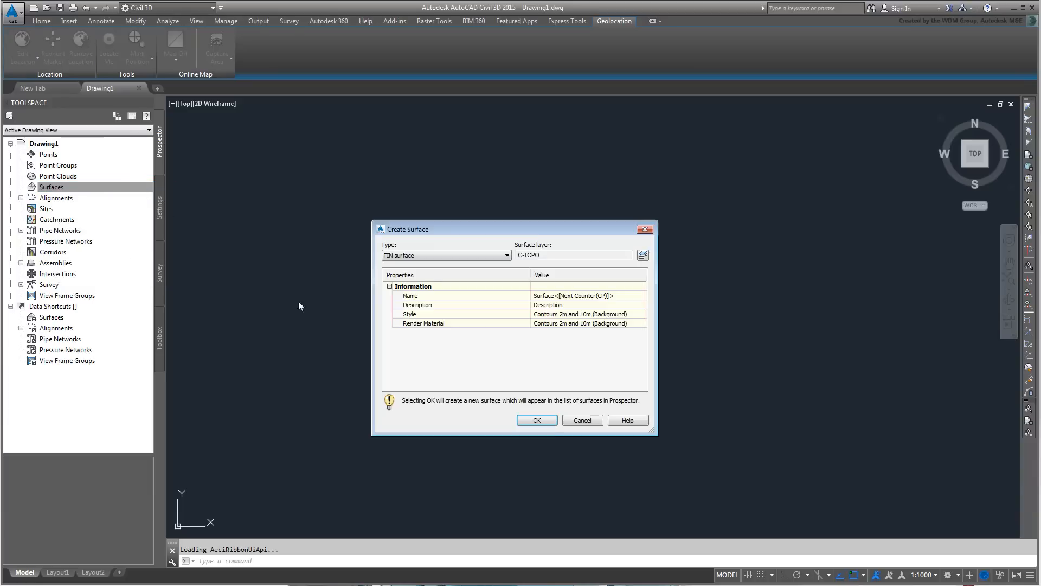
left_click(625, 295)
type("CrownPoint-E")
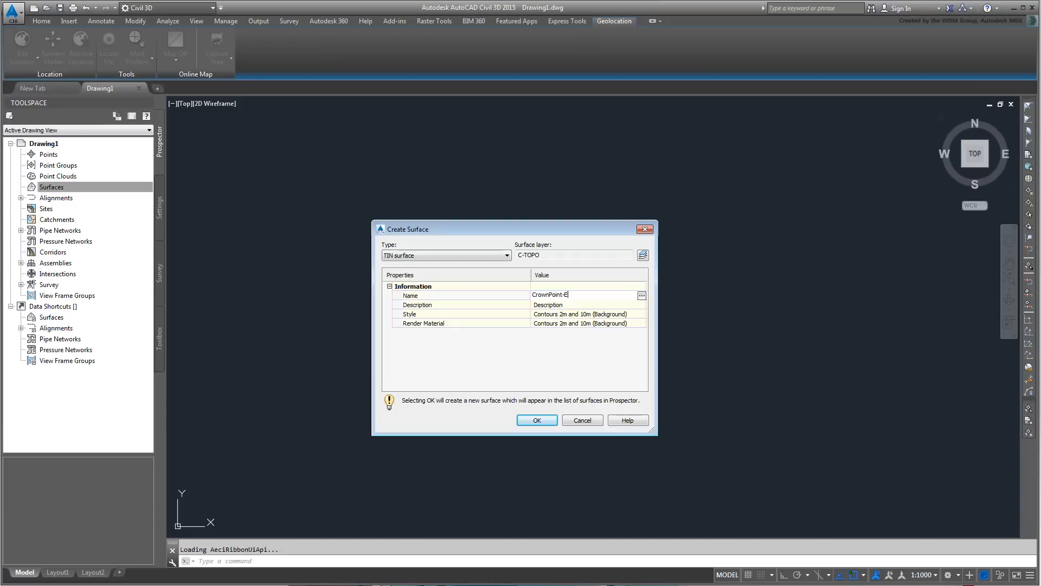
type("G")
key("Return")
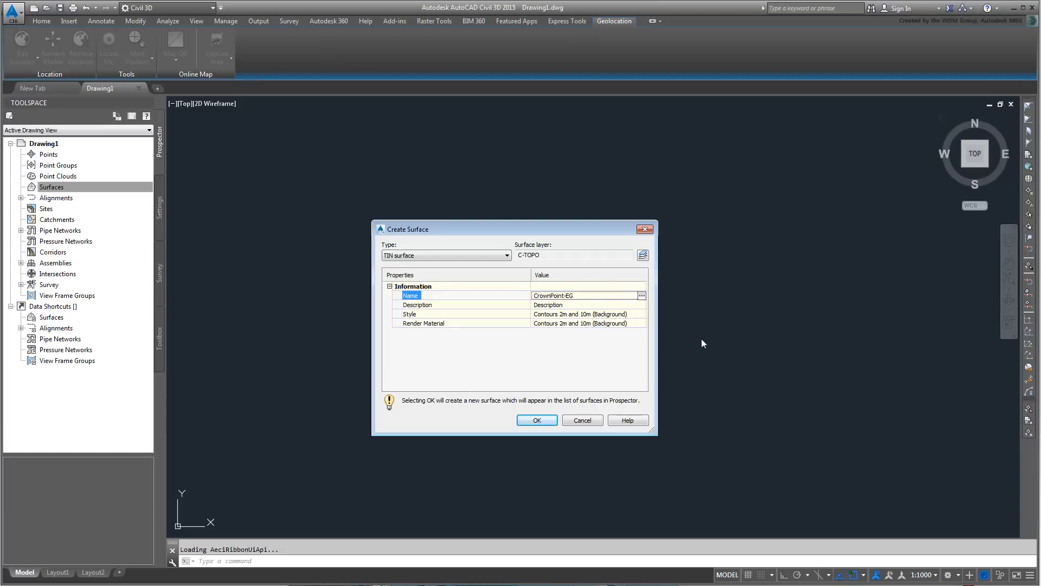
left_click(537, 420)
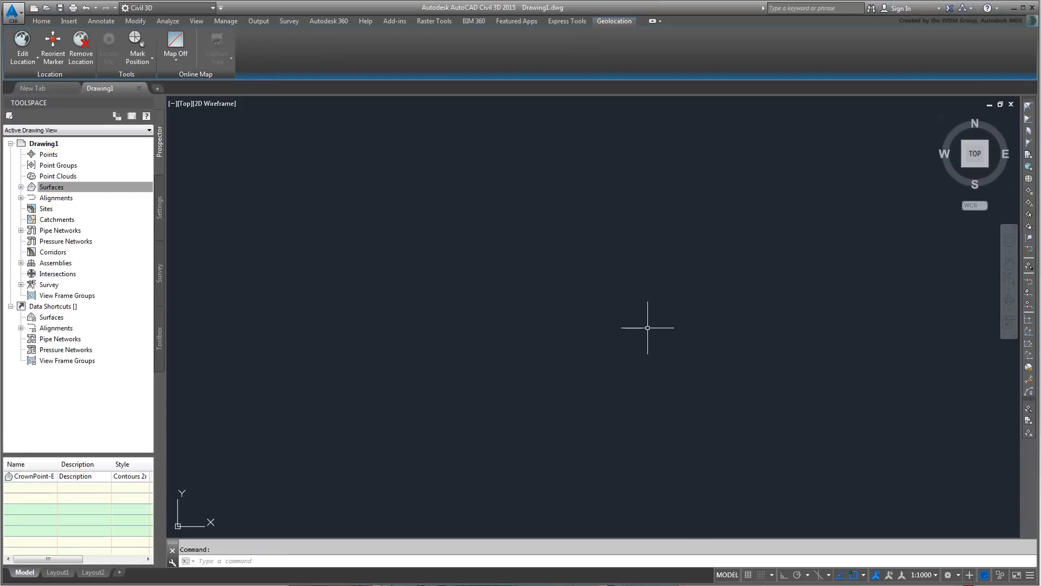
Choose CrownPoint.dem from the C3D_to_3dsMax folder as the DEM file for the CrownPoint-EG surface definition.
left_click(20, 187)
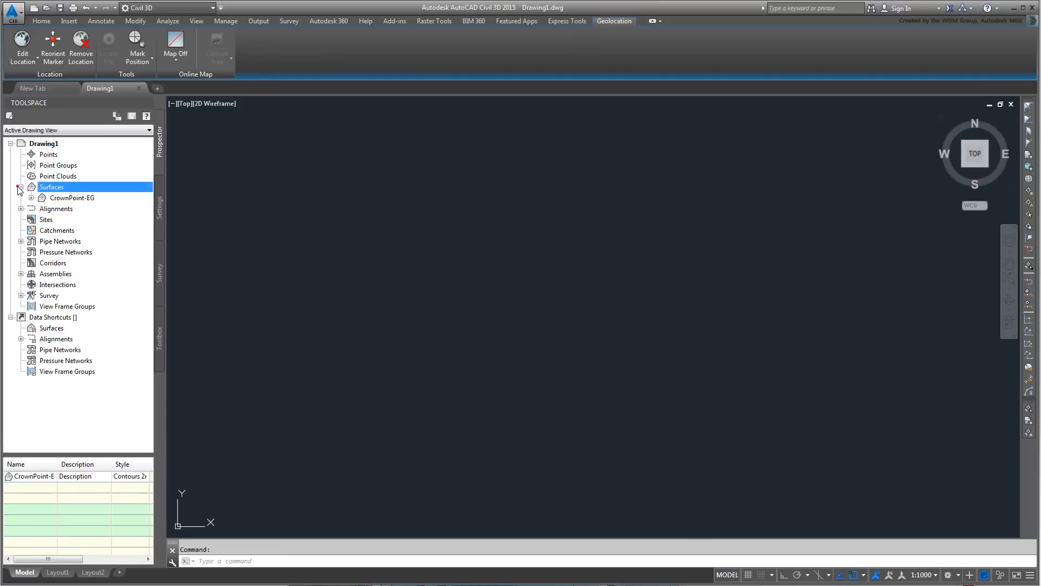
left_click(32, 198)
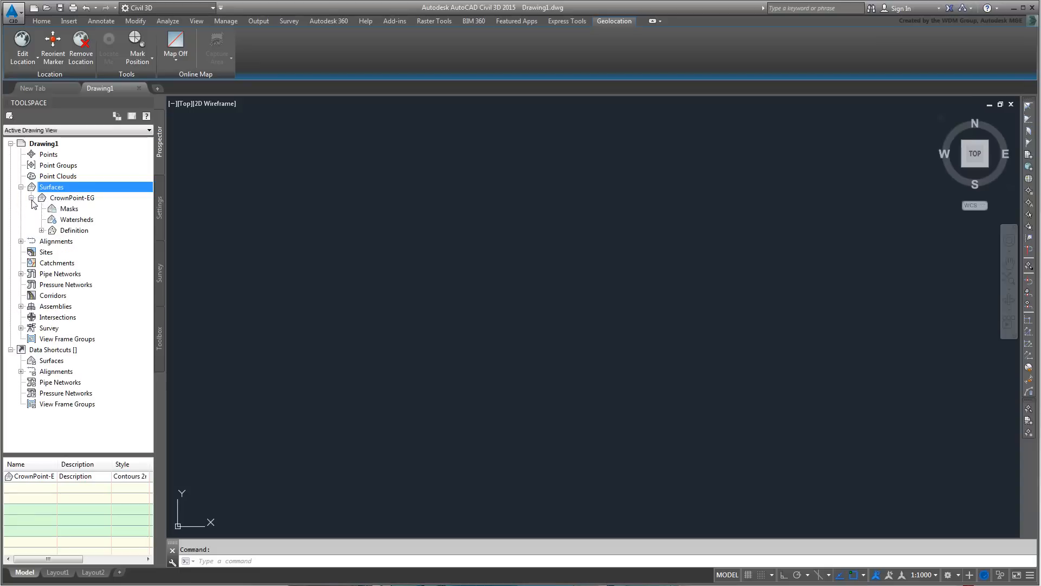
left_click(42, 230)
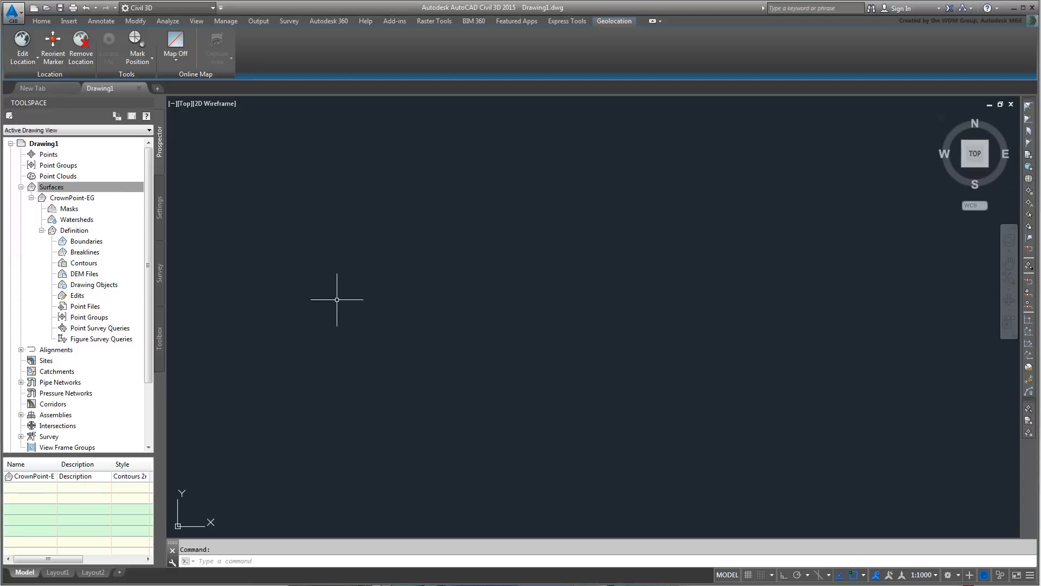
right_click(80, 274)
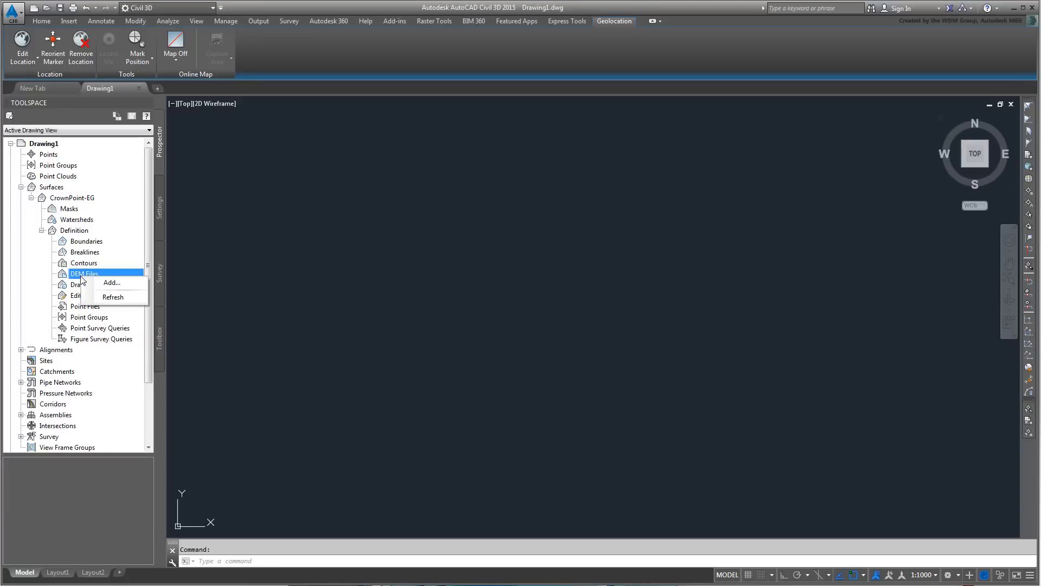
left_click(120, 282)
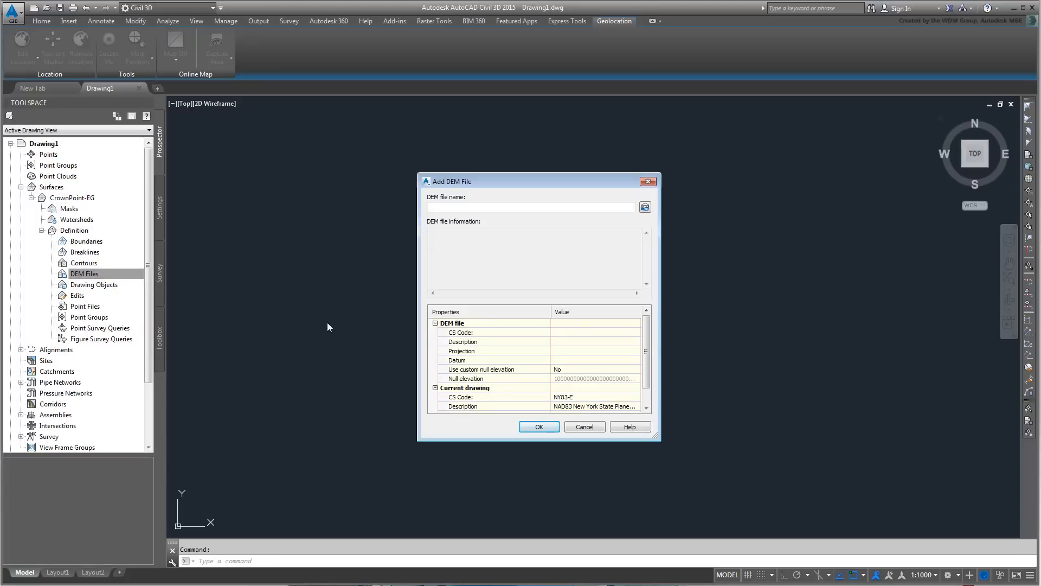
left_click(646, 207)
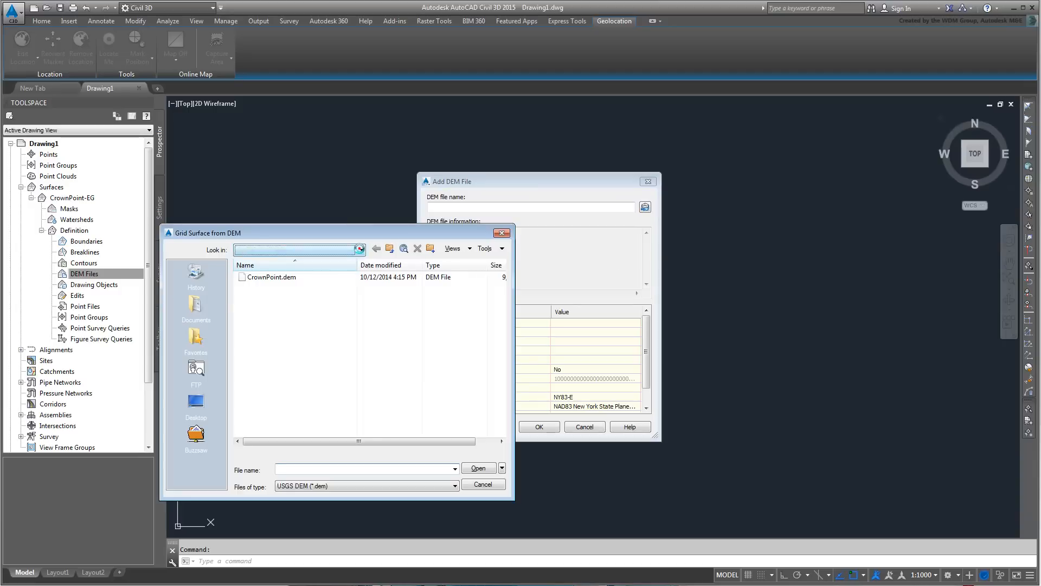
left_click(362, 250)
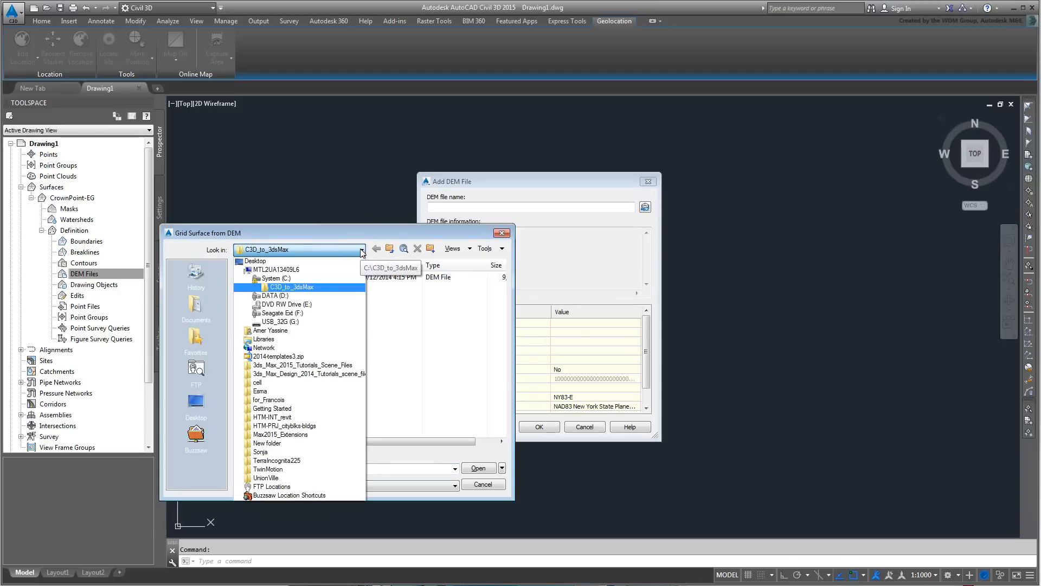
left_click(361, 250)
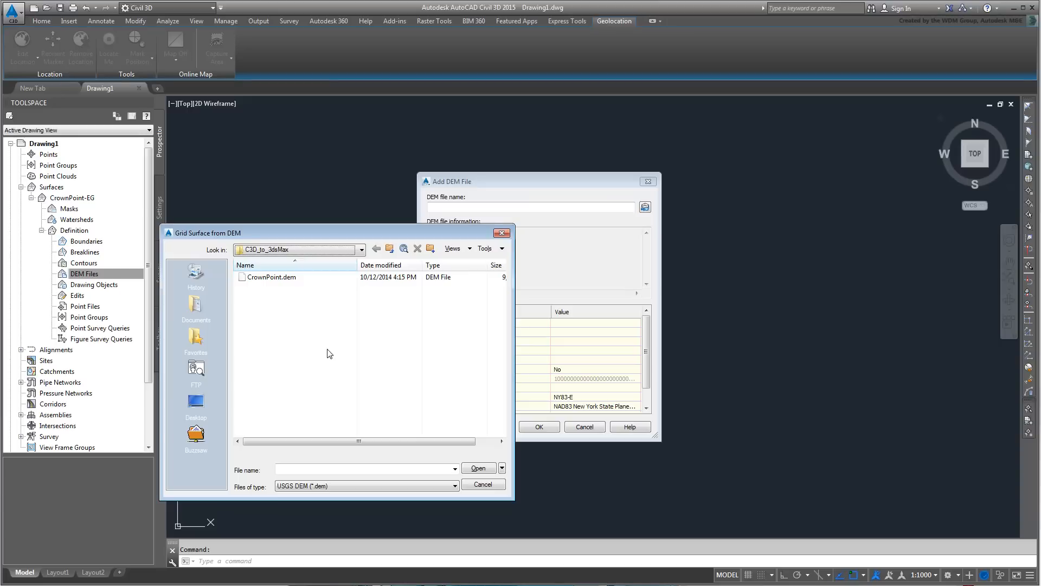
left_click(272, 277)
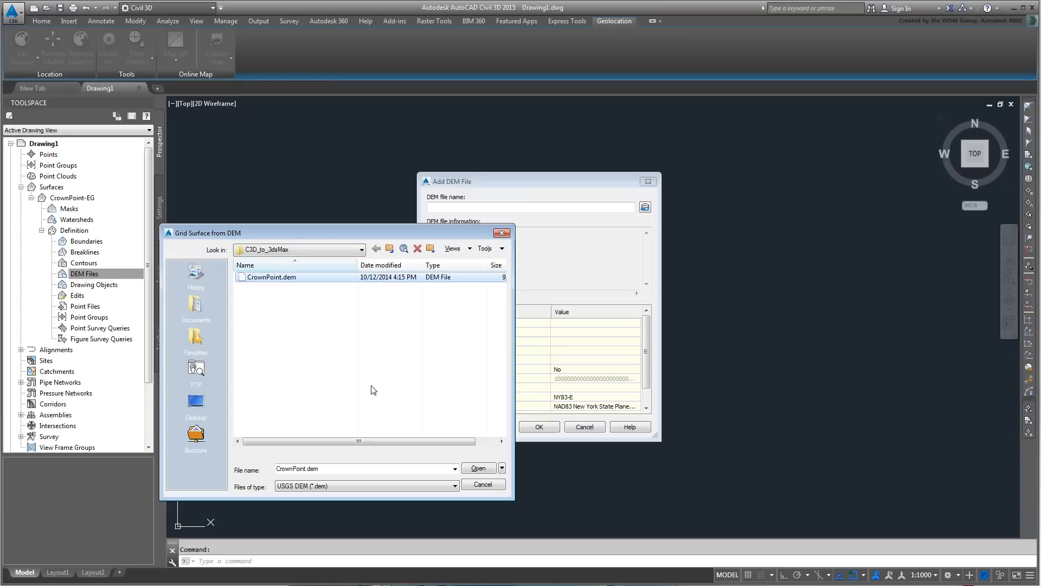
left_click(479, 468)
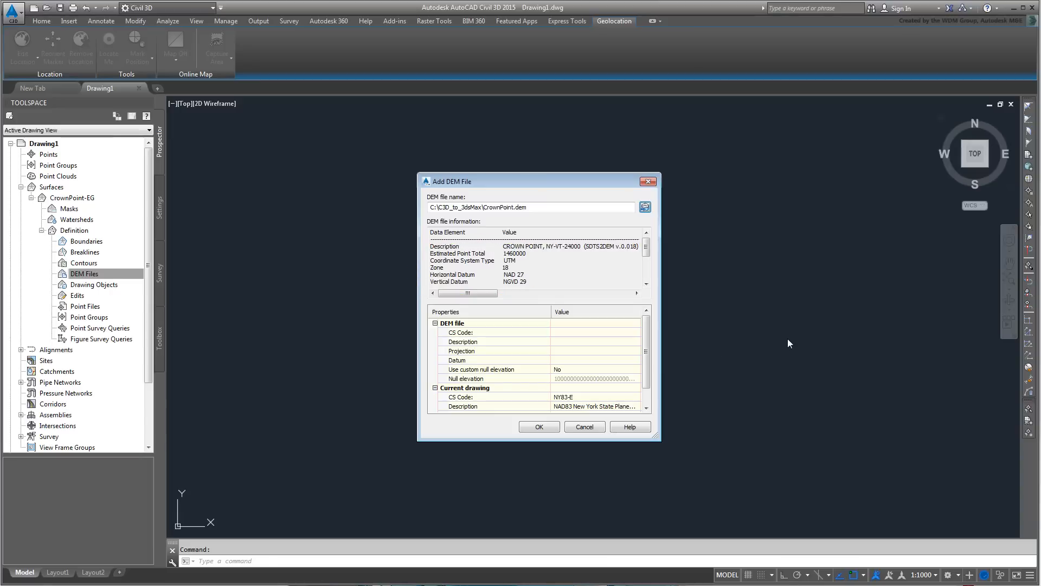
Assign UTM with NAD27 datum, Zone 18, Meter; Central Meridian 75d W to the DEM file and add it using Level of Detail display mode.
left_click(605, 333)
left_click(635, 333)
left_click_drag(709, 315, 763, 250)
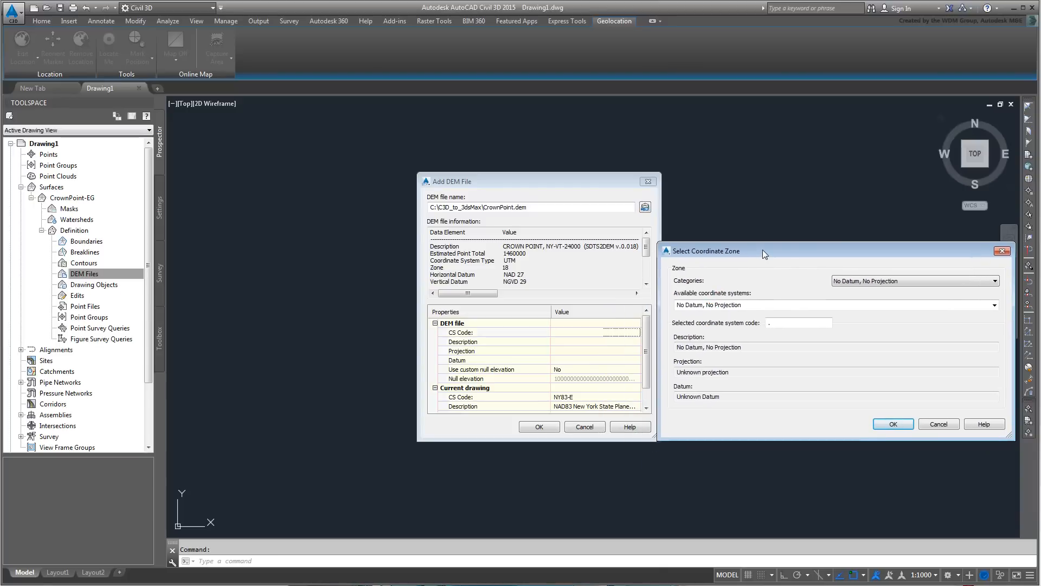
left_click(995, 281)
left_click_drag(995, 295, 991, 471)
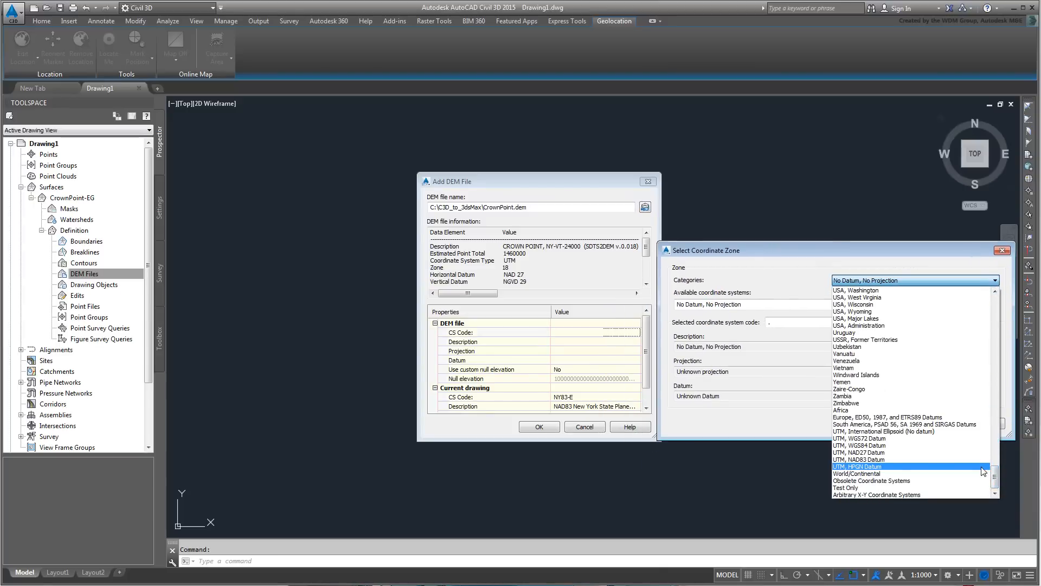
left_click(886, 453)
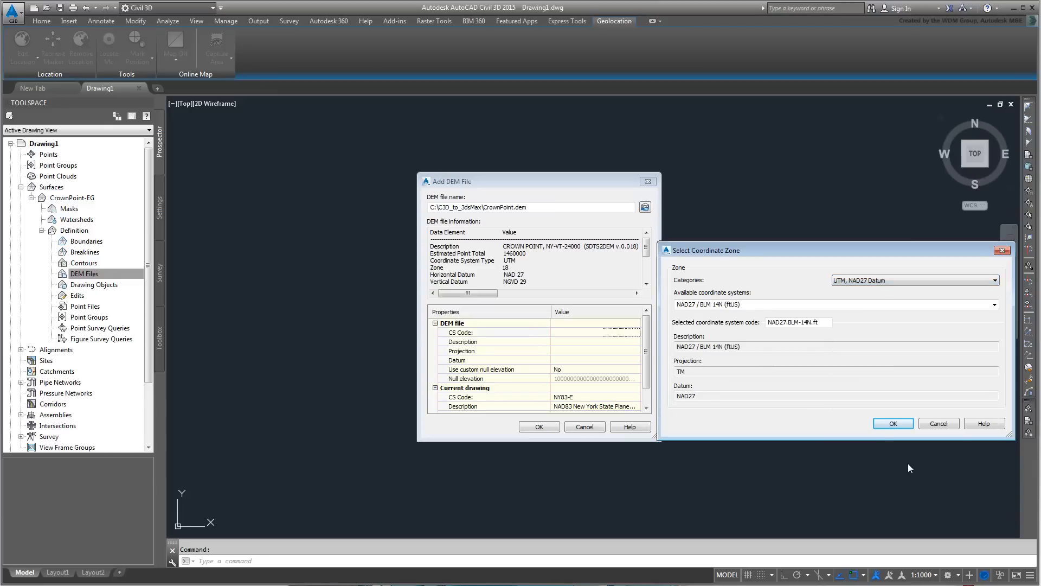
left_click(995, 304)
scroll(917, 342, "down", 15)
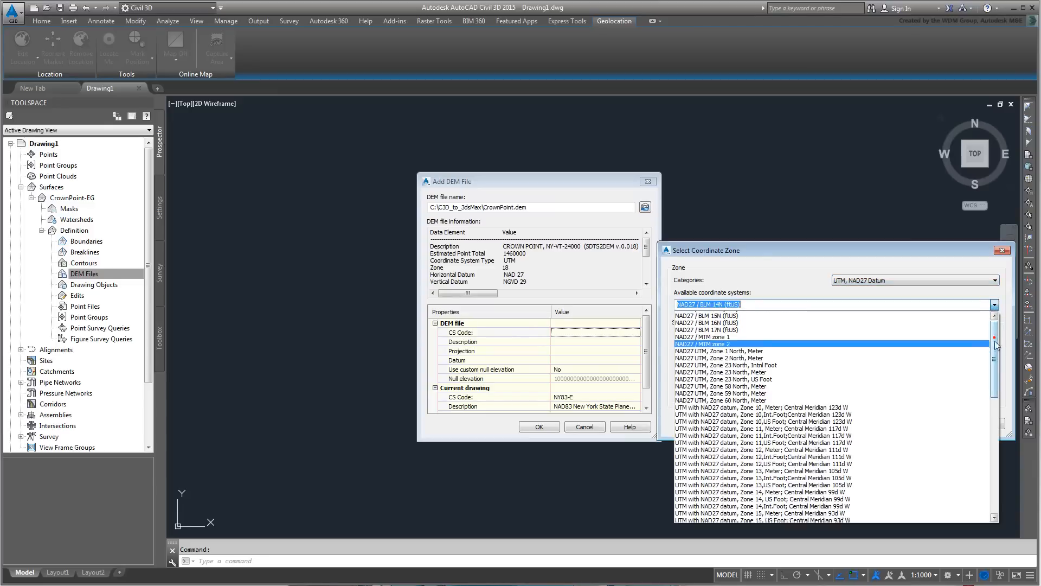
scroll(840, 399, "up", 6)
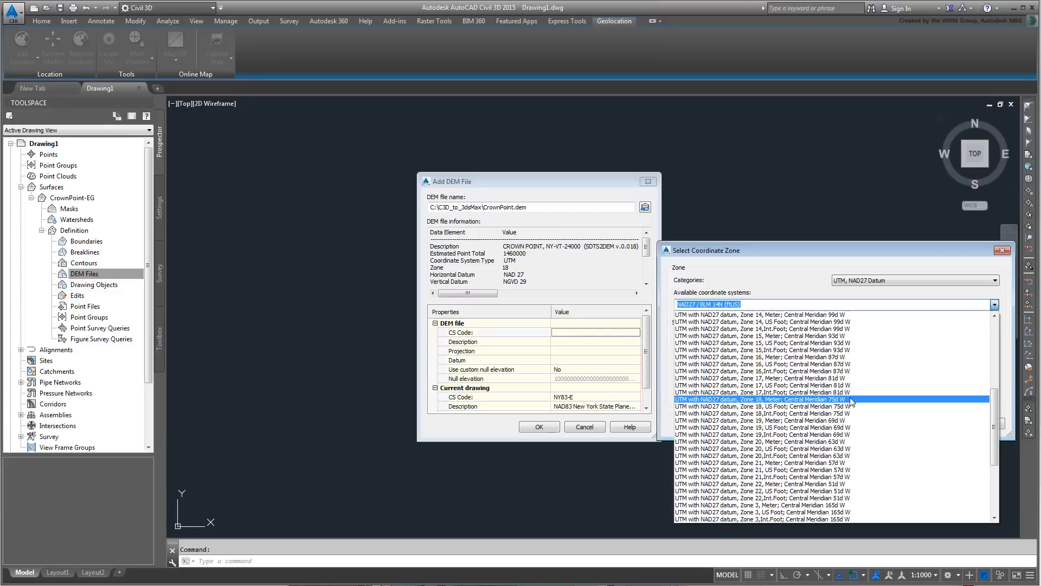
left_click(850, 399)
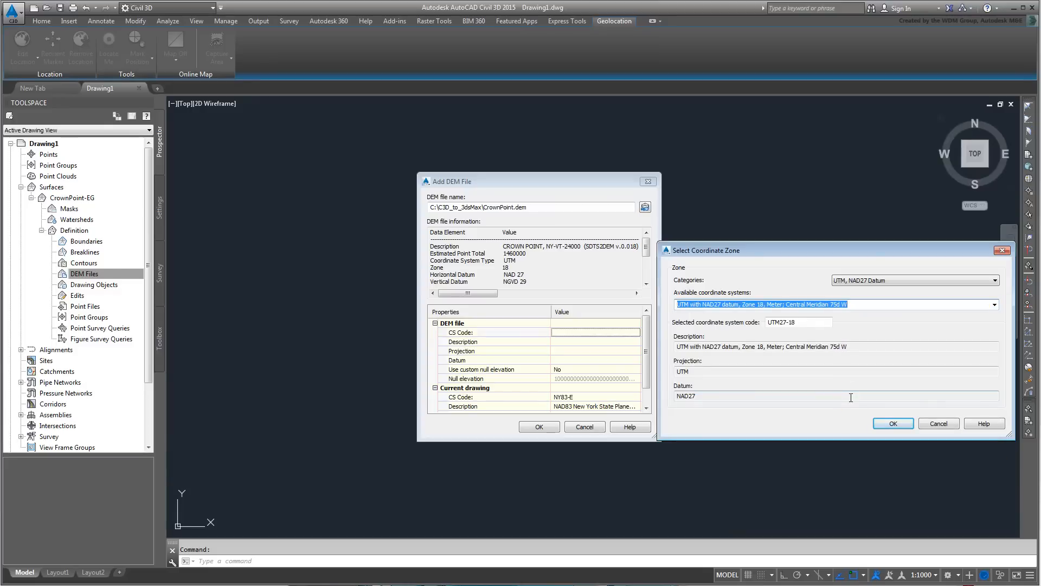
left_click(893, 423)
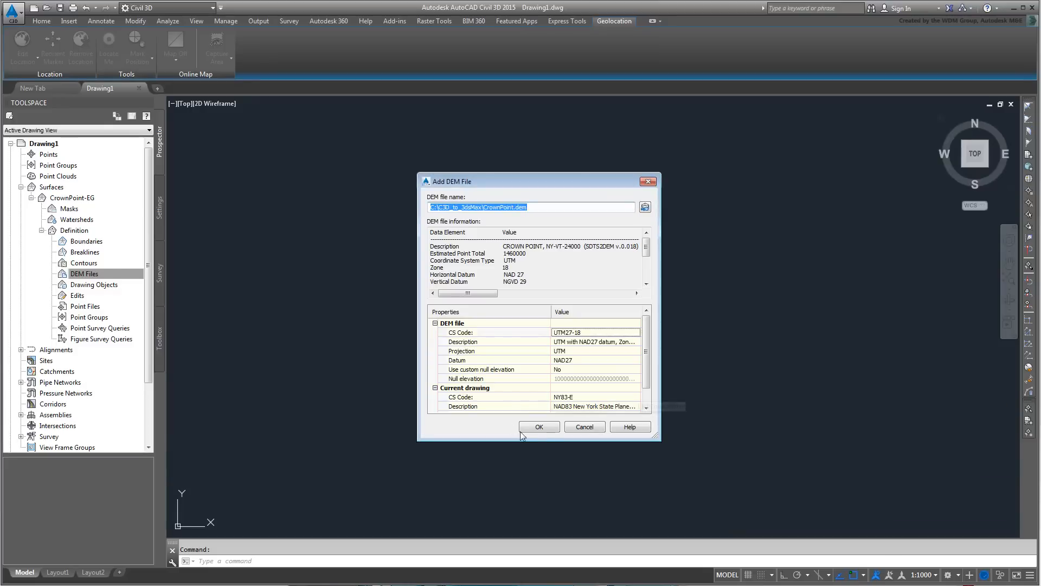
left_click(541, 428)
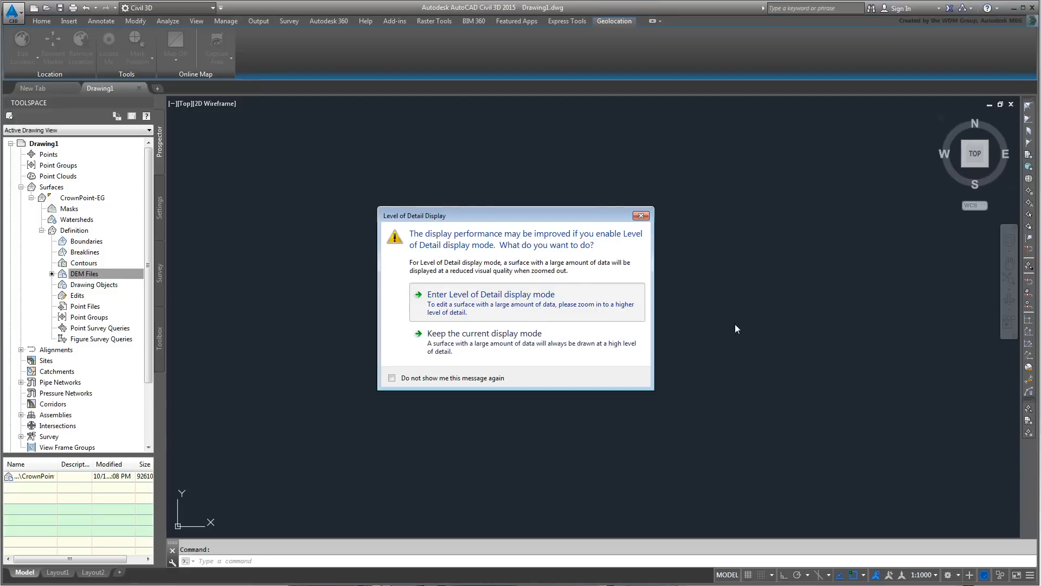
key("Return")
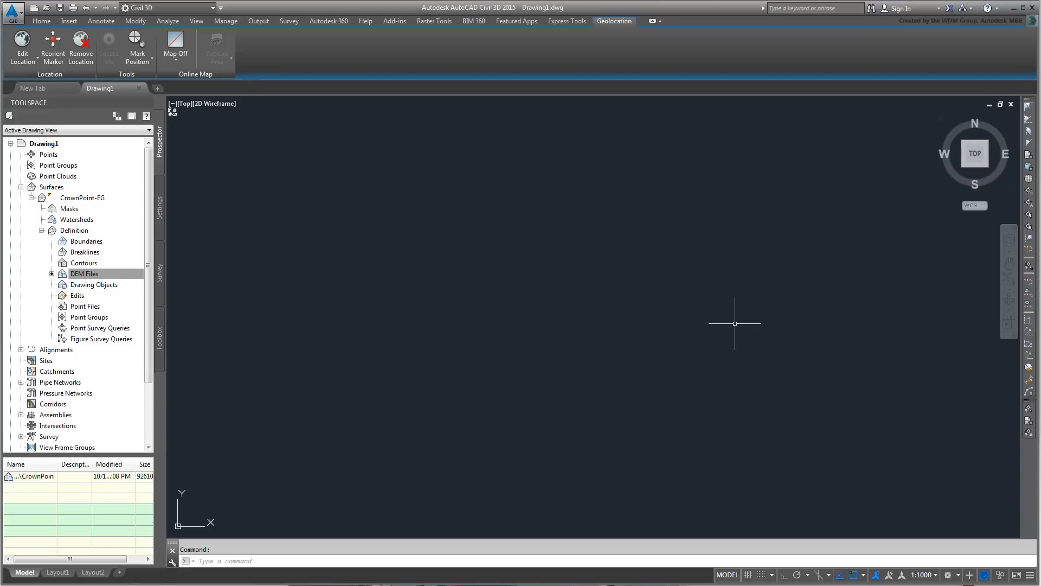
Zoom to the drawing extents and examine how the CrownPoint-EG contours display at close and distant zoom levels.
type("ze")
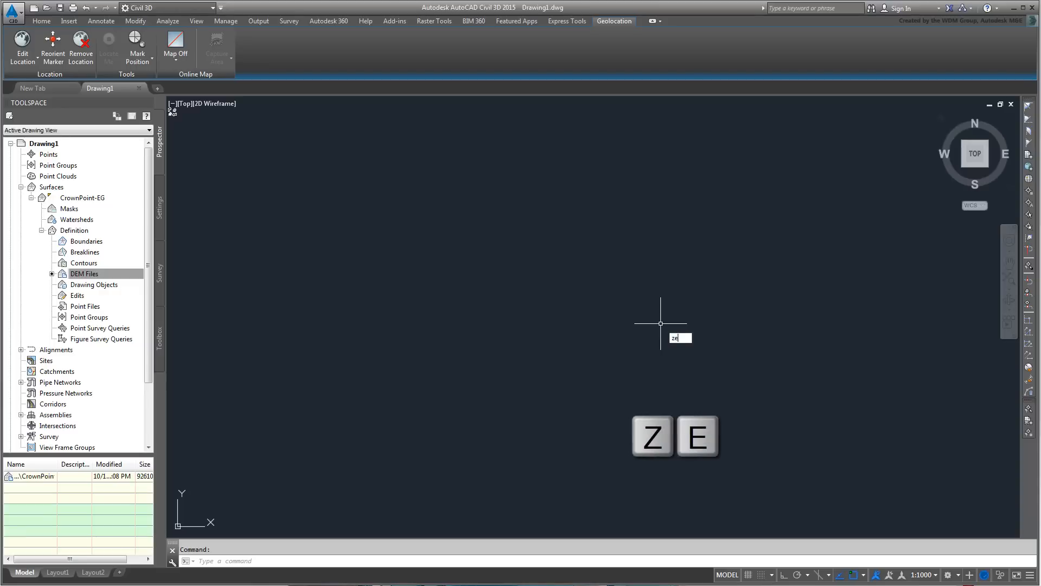
key("Return")
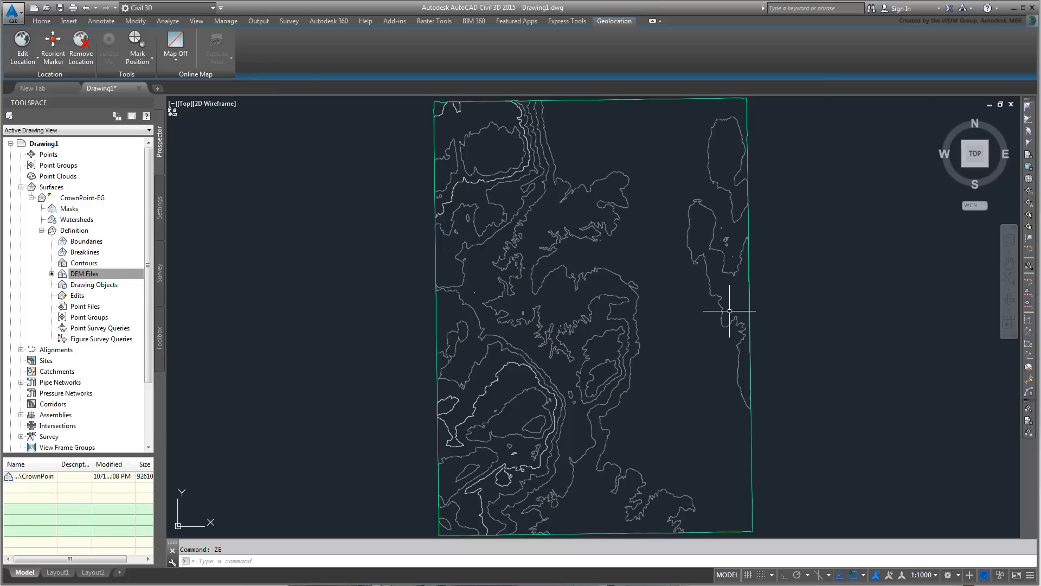
scroll(630, 293, "up", 2)
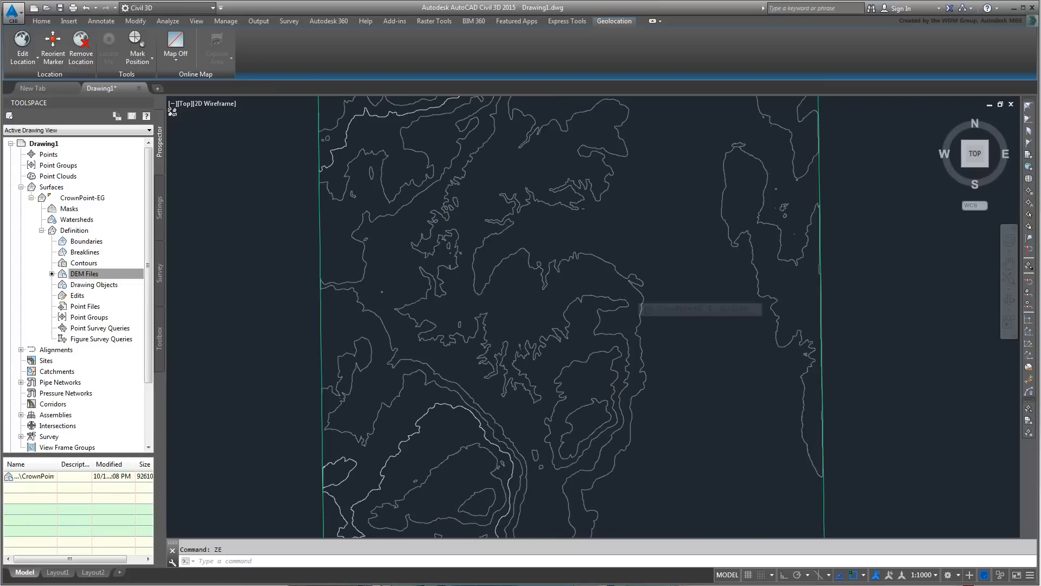
scroll(632, 296, "up", 2)
scroll(637, 298, "up", 3)
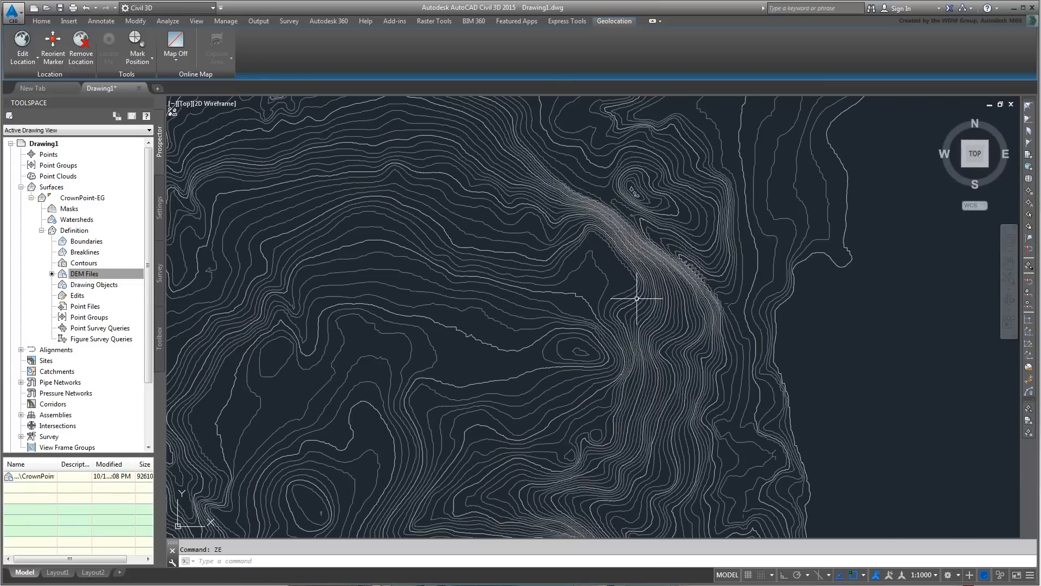
scroll(637, 298, "down", 6)
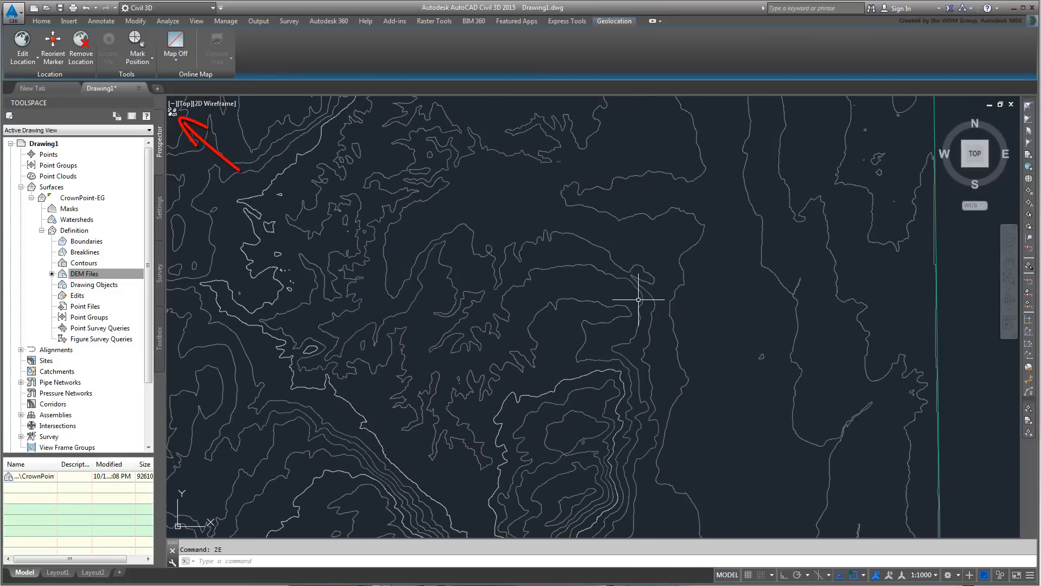
scroll(637, 298, "down", 4)
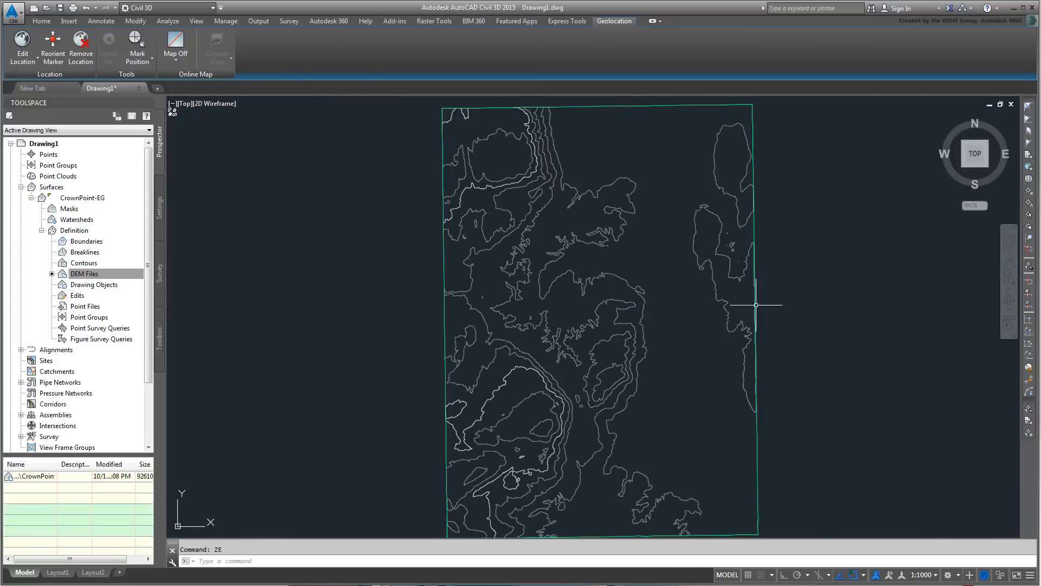
Turn off Level of Detail display for the surface and choose to keep the current display mode.
left_click(197, 22)
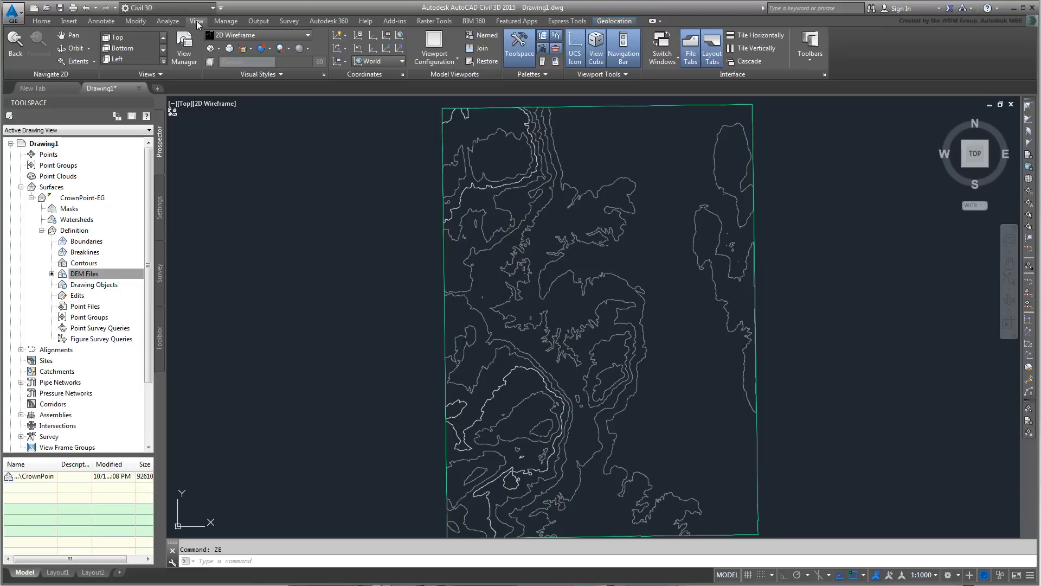
left_click(165, 74)
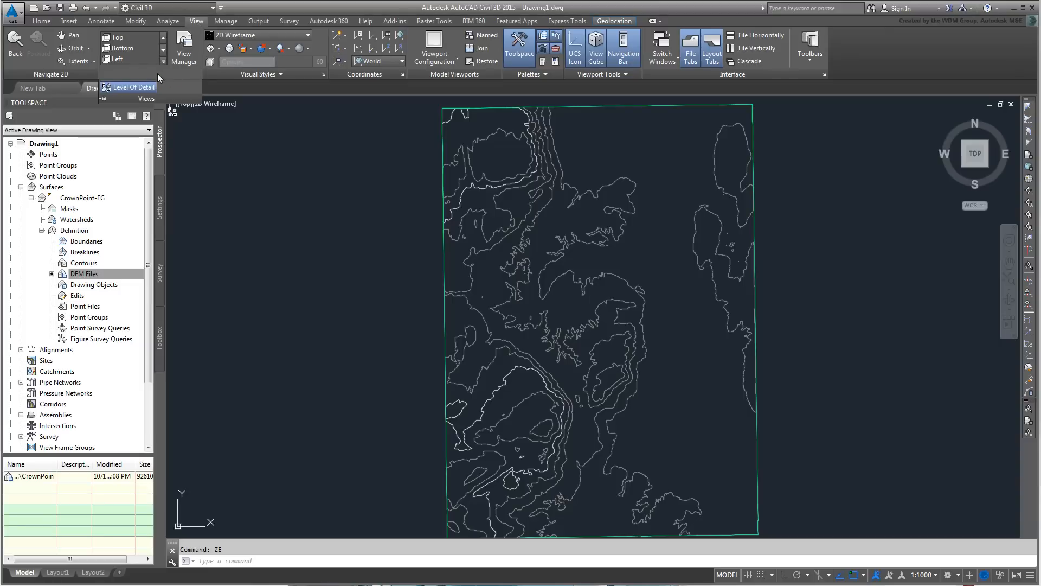
left_click(130, 89)
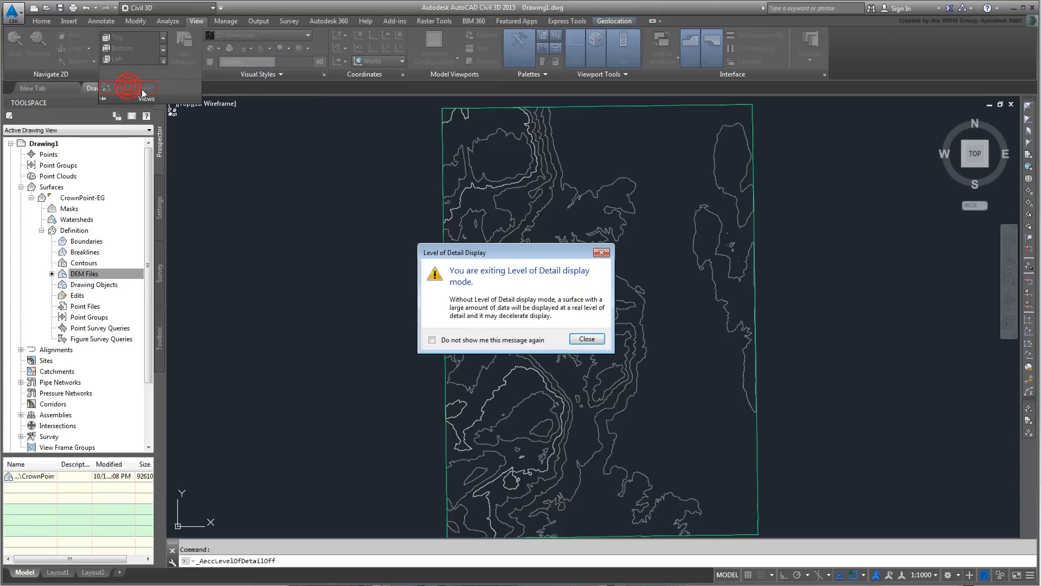
left_click(590, 343)
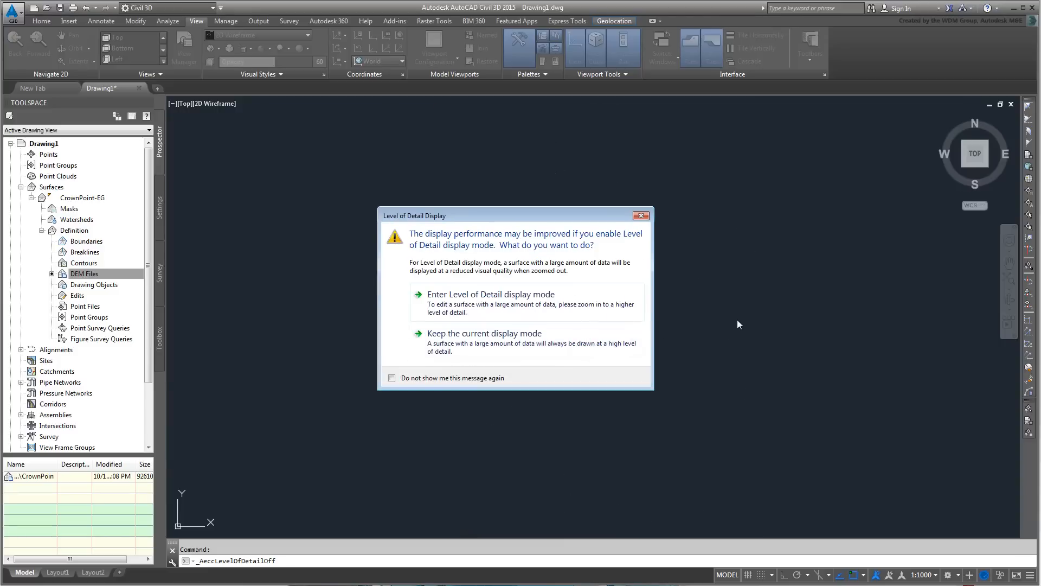
left_click(500, 341)
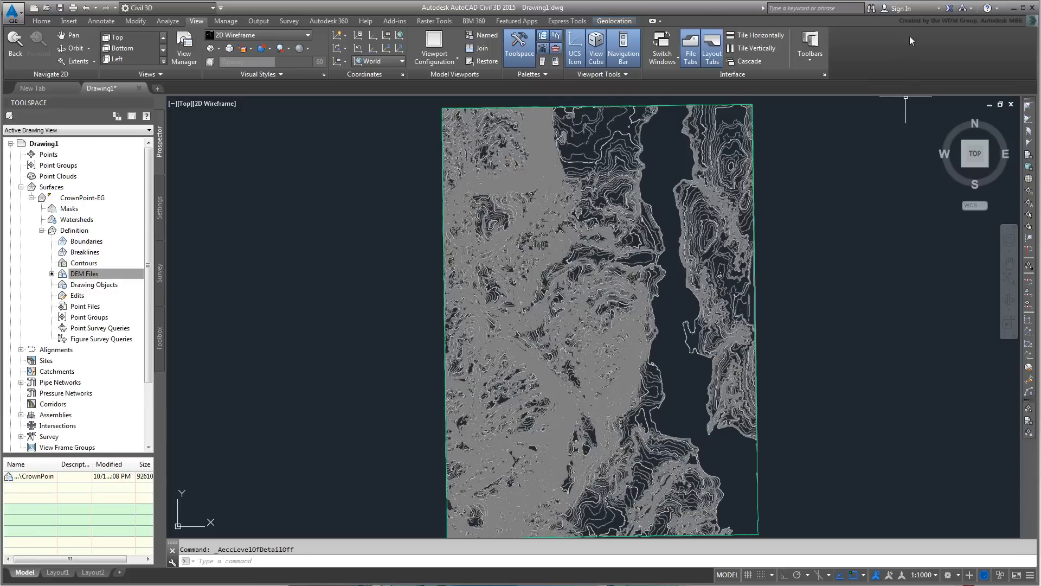
Sign in to Autodesk 360 with the account ID and account password.
left_click(938, 9)
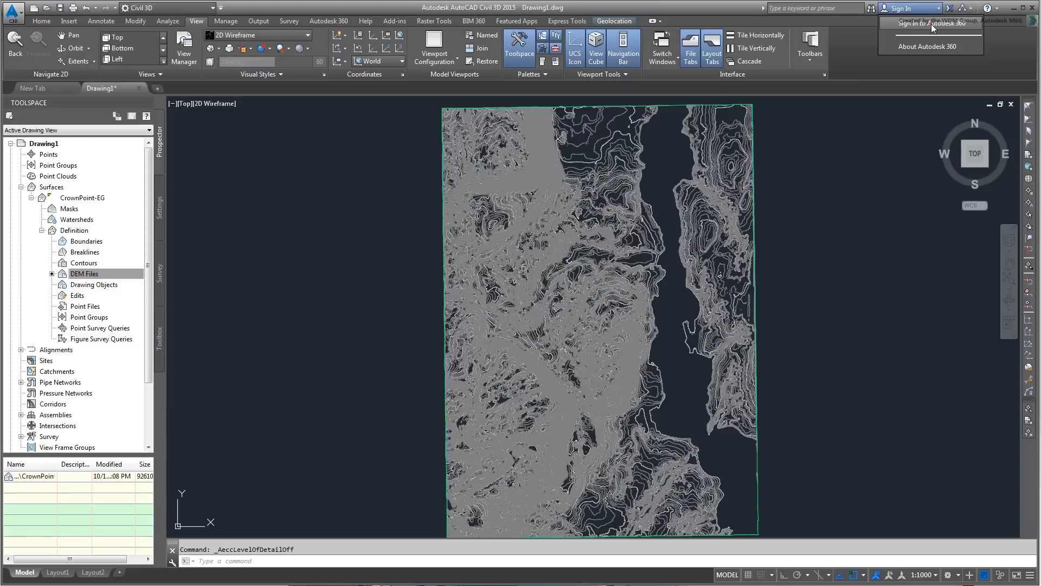
left_click(932, 24)
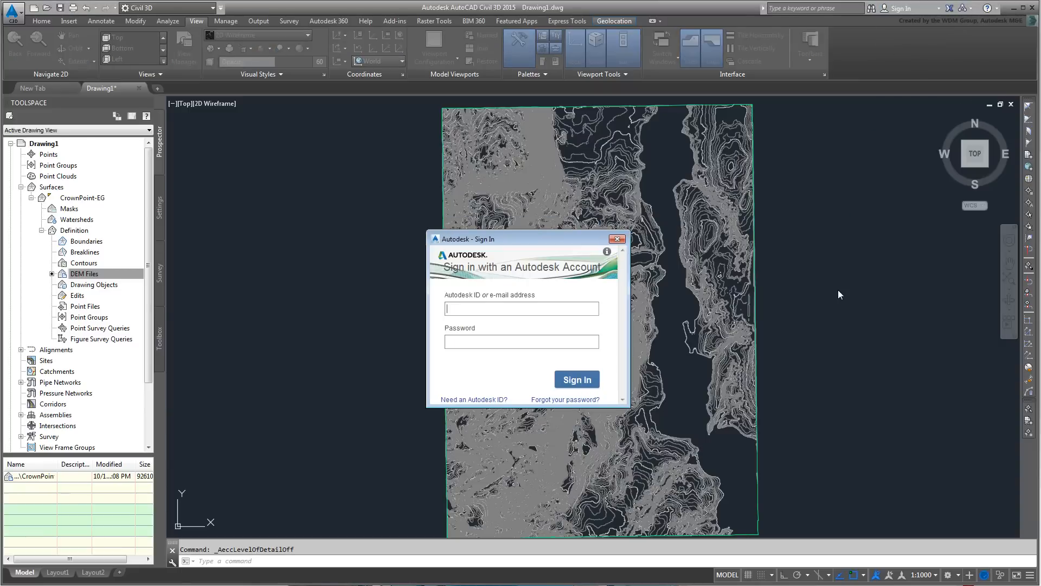
type("yassina")
type("••••••••")
left_click(591, 380)
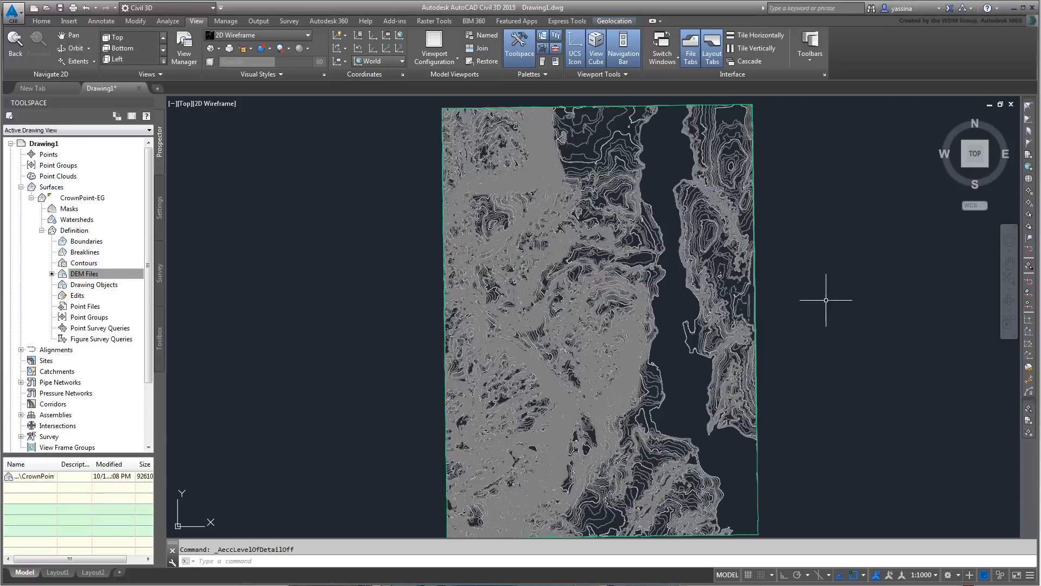
Turn on the aerial online map beneath the CrownPoint-EG contours and check that the shoreline and terrain line up.
left_click(615, 21)
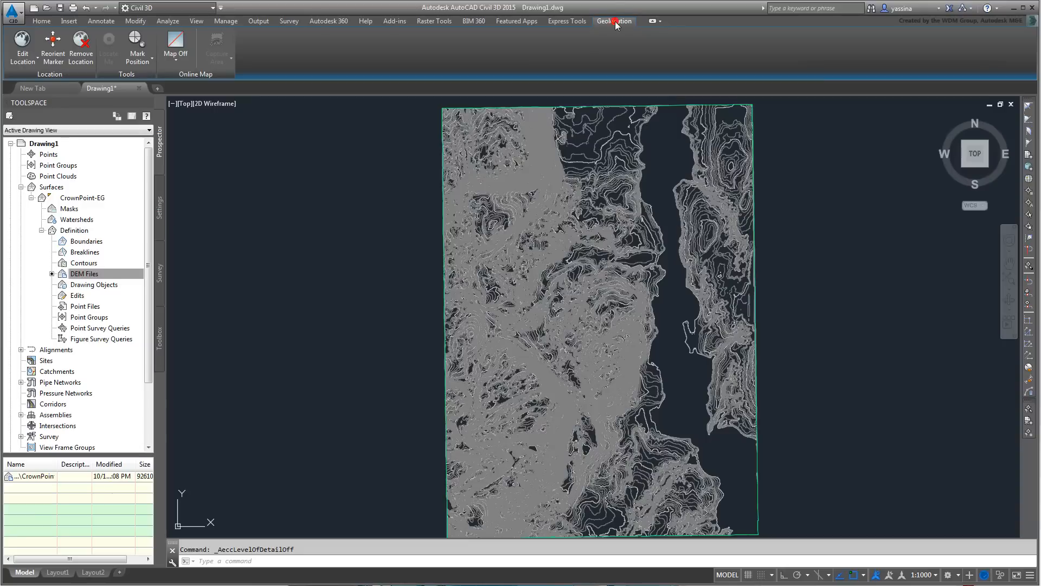
left_click(175, 58)
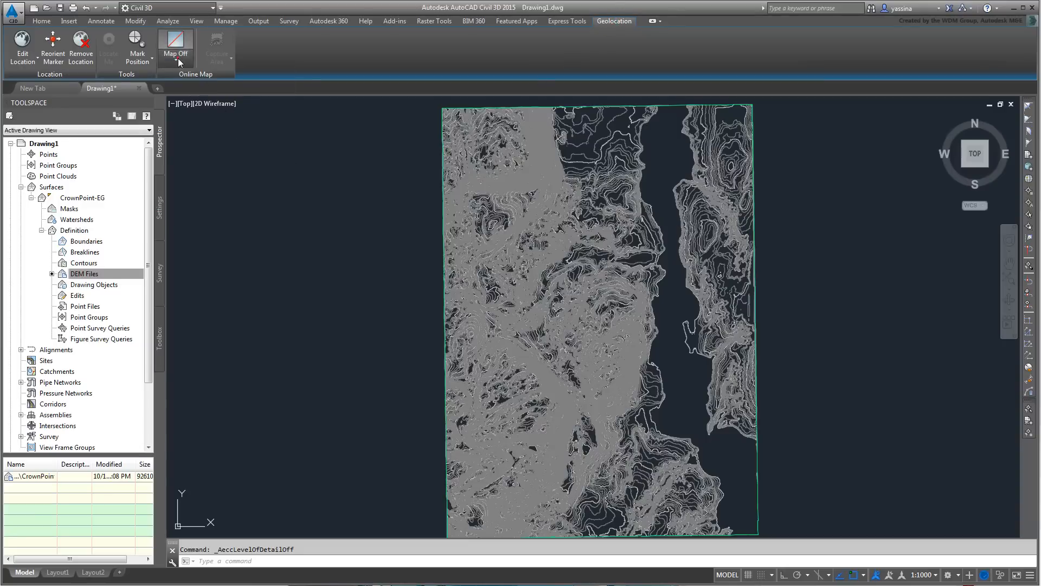
left_click(201, 80)
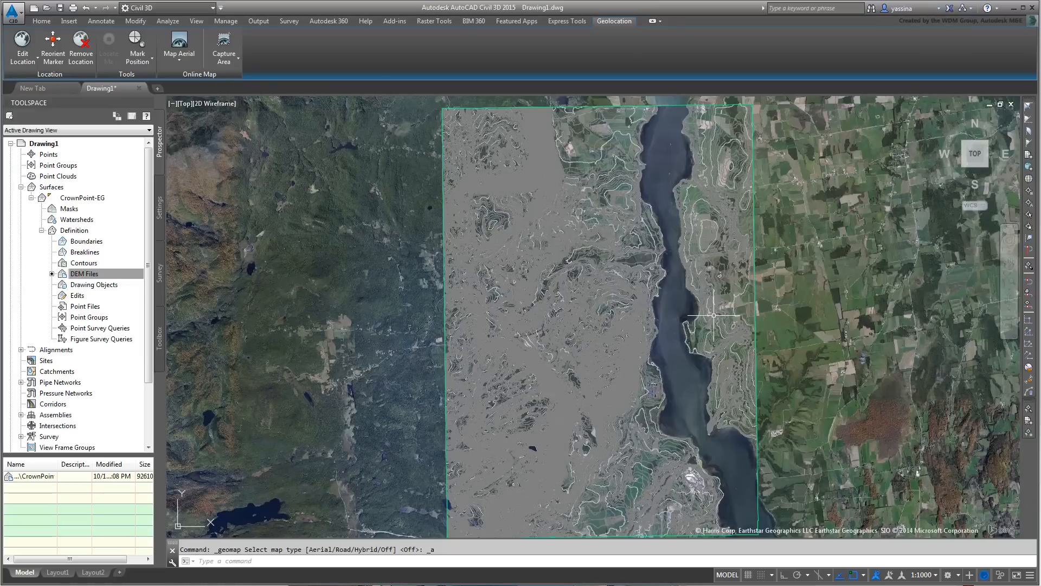
scroll(712, 315, "up", 6)
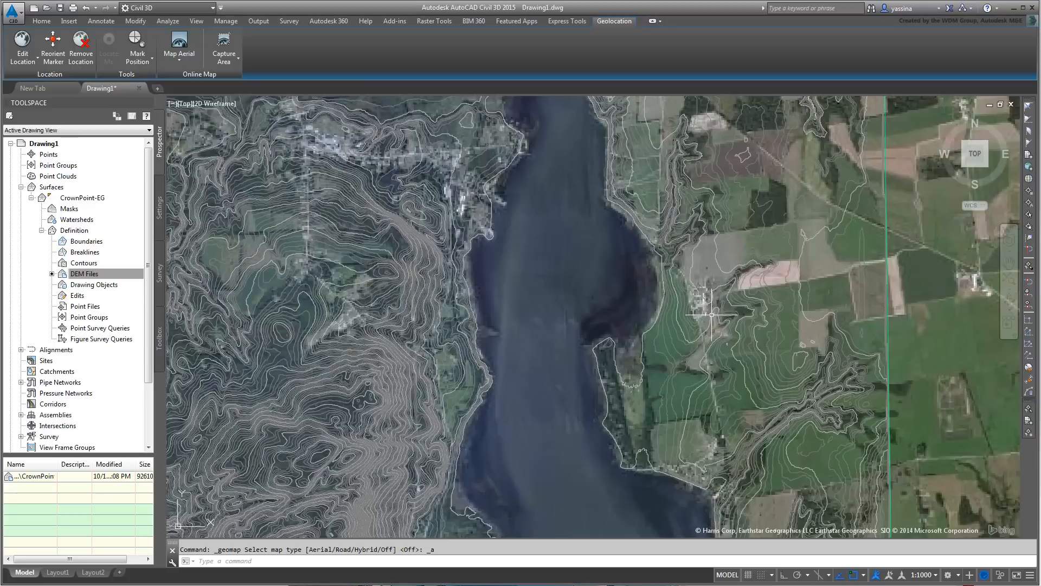
middle_click_drag(706, 263, 743, 410)
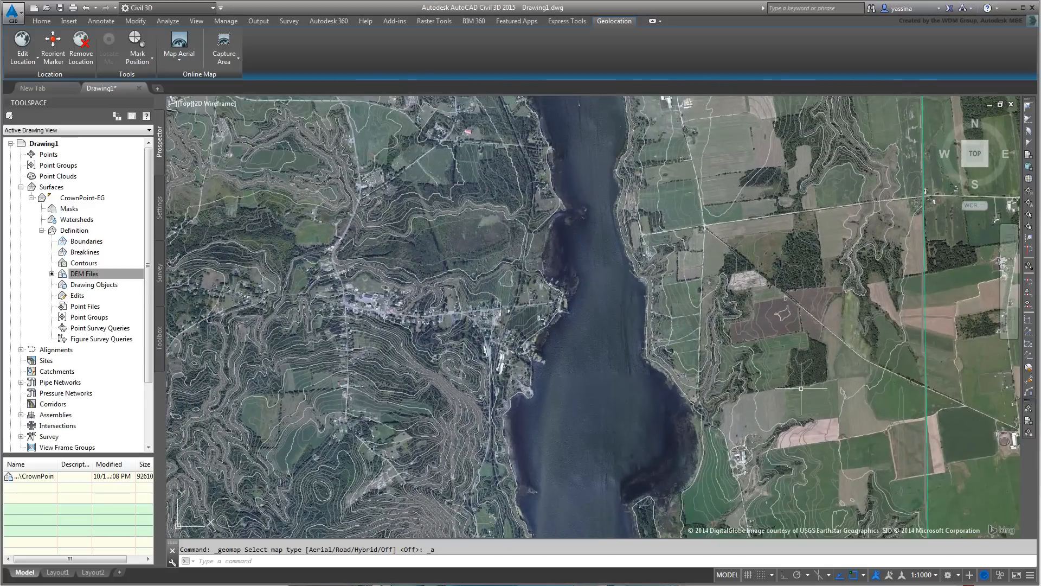
scroll(801, 388, "down", 2)
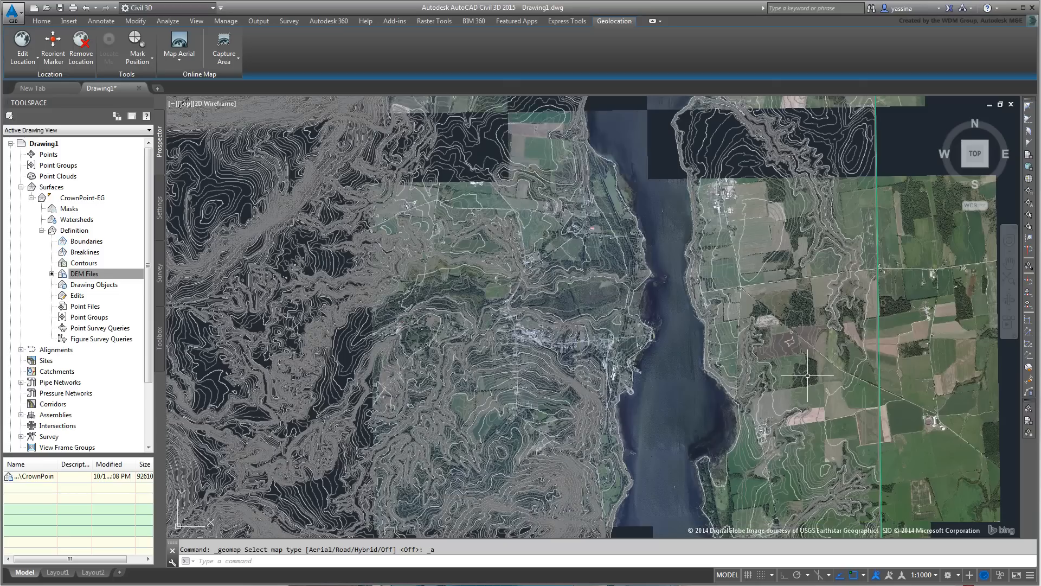
middle_click_drag(806, 377, 781, 403)
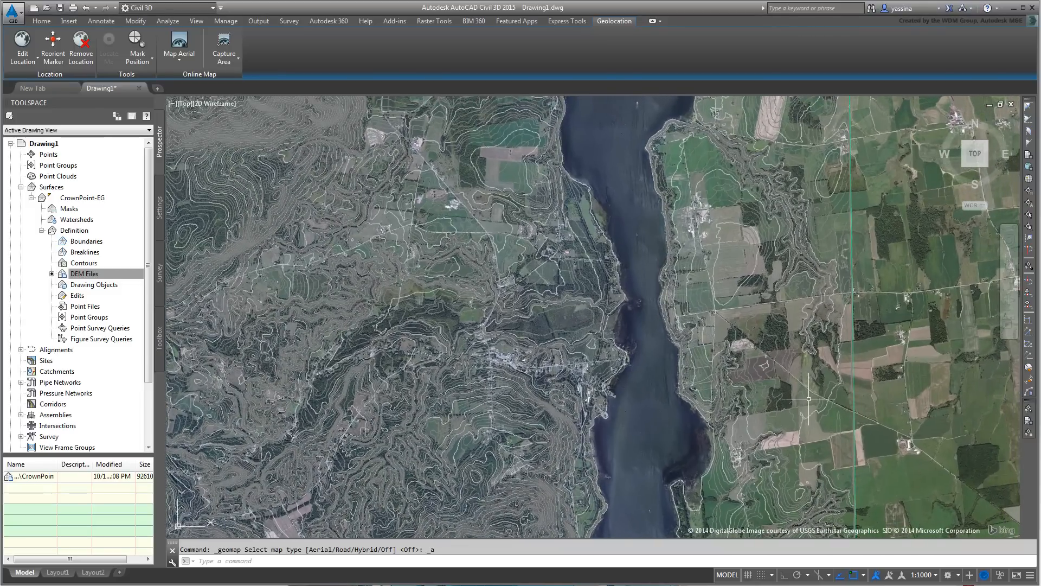
scroll(809, 324, "down", 2)
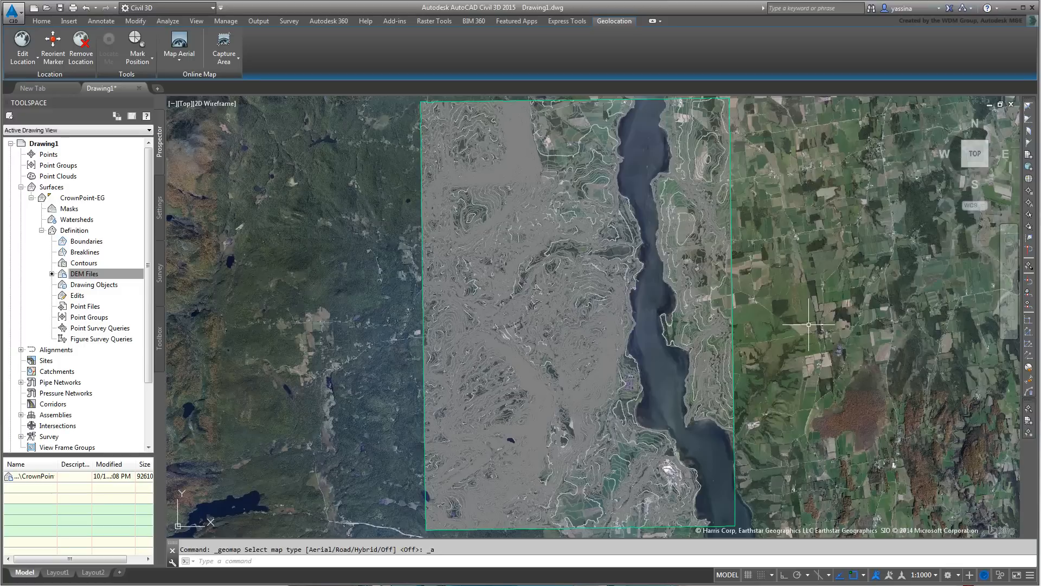
Set the surface style of CrownPoint-EG to _No Display in its surface properties.
left_click(107, 274)
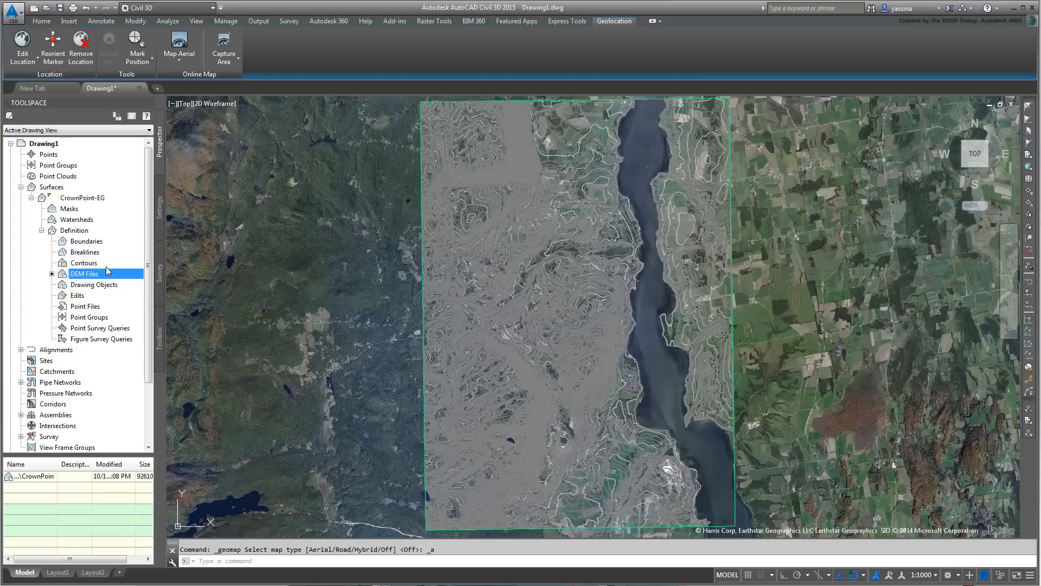
right_click(76, 199)
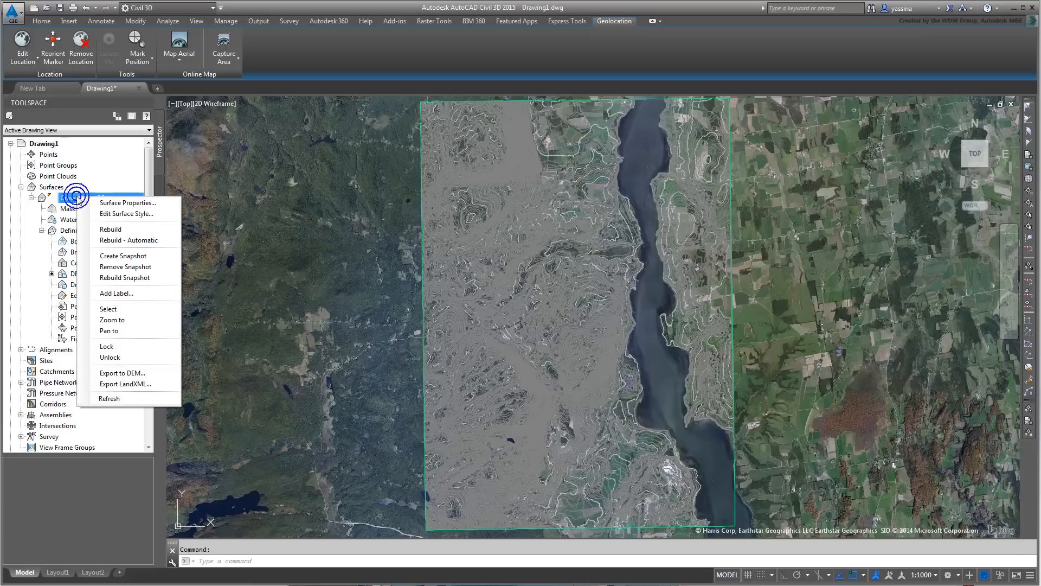
left_click(131, 205)
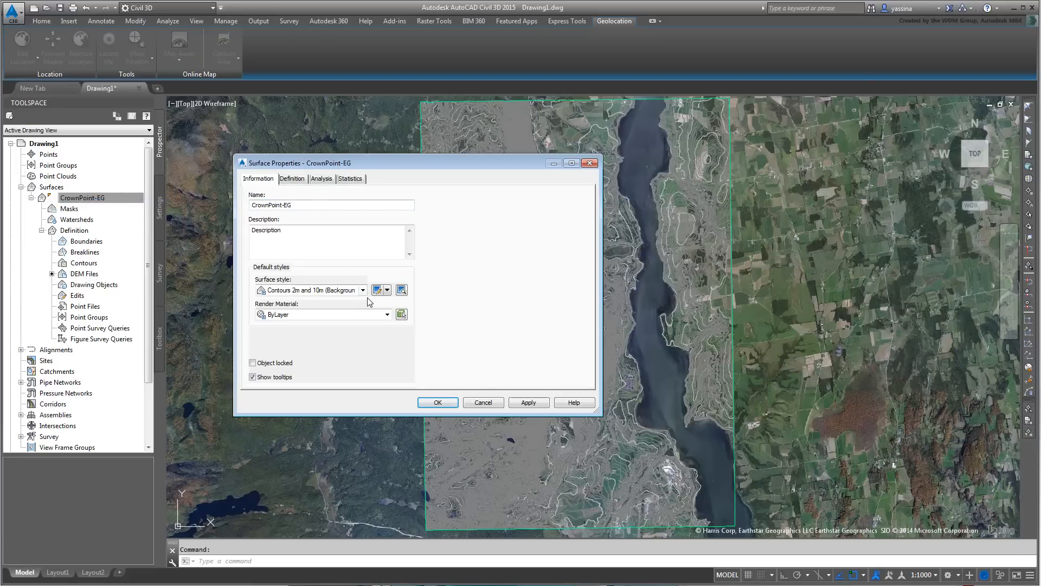
left_click(365, 291)
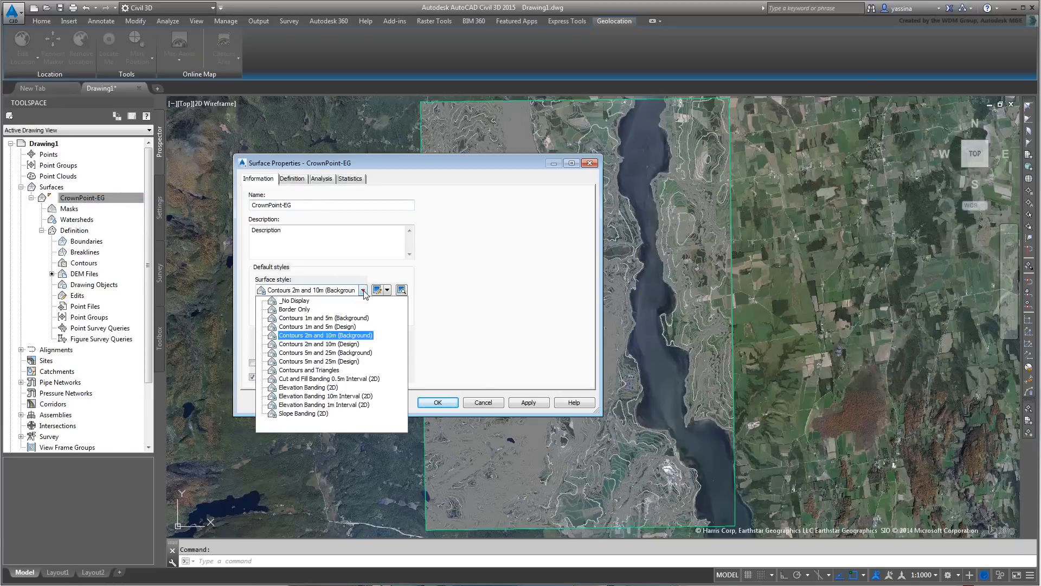
left_click(302, 302)
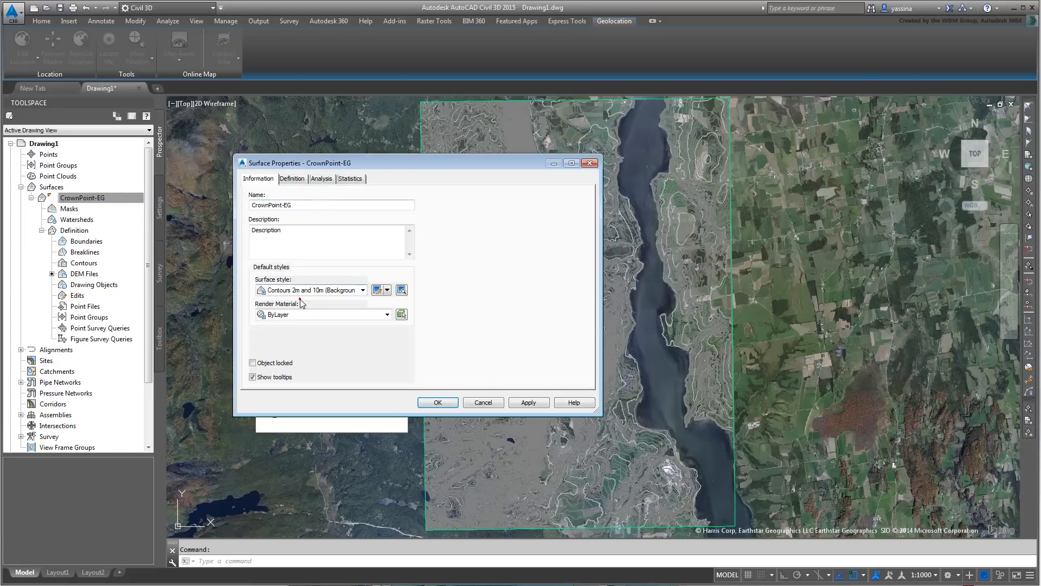
left_click(439, 402)
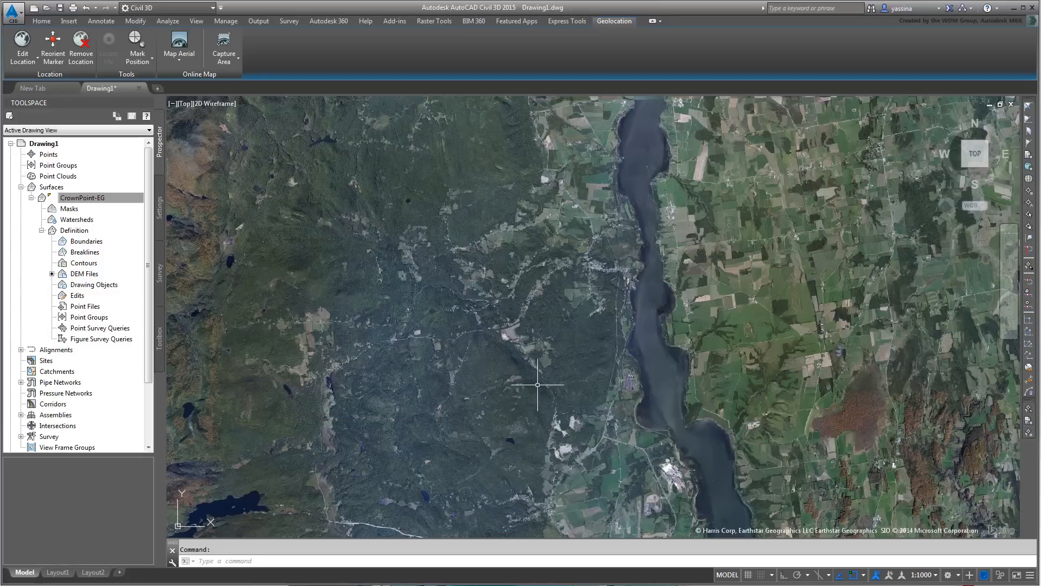
Examine the aerial imagery around the lake, including with real-time zoom, and locate the road junction just north of the pale clearing west of it.
mouse_move(547, 387)
scroll(707, 338, "up", 2)
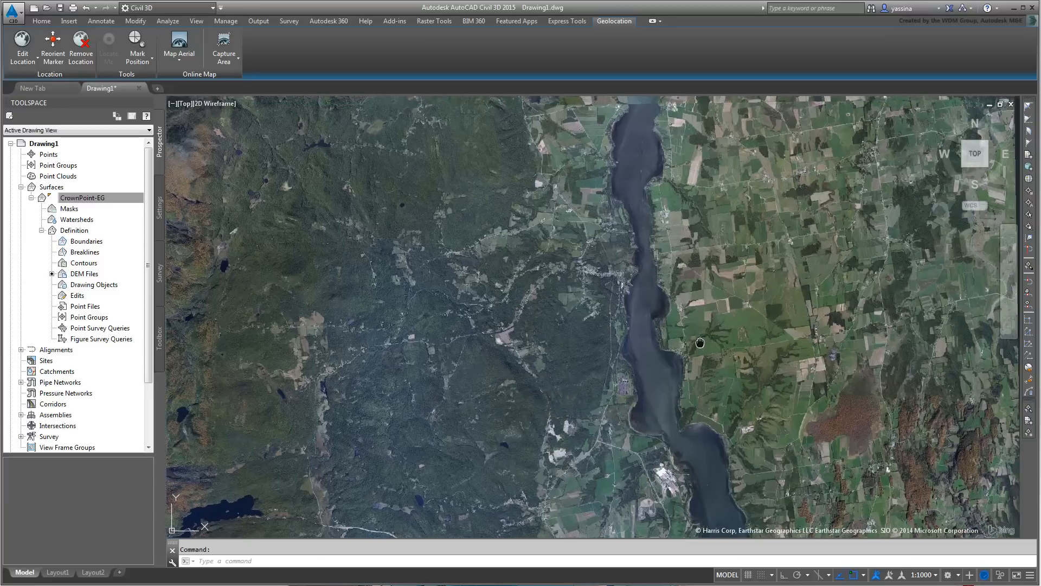
scroll(627, 315, "up", 3)
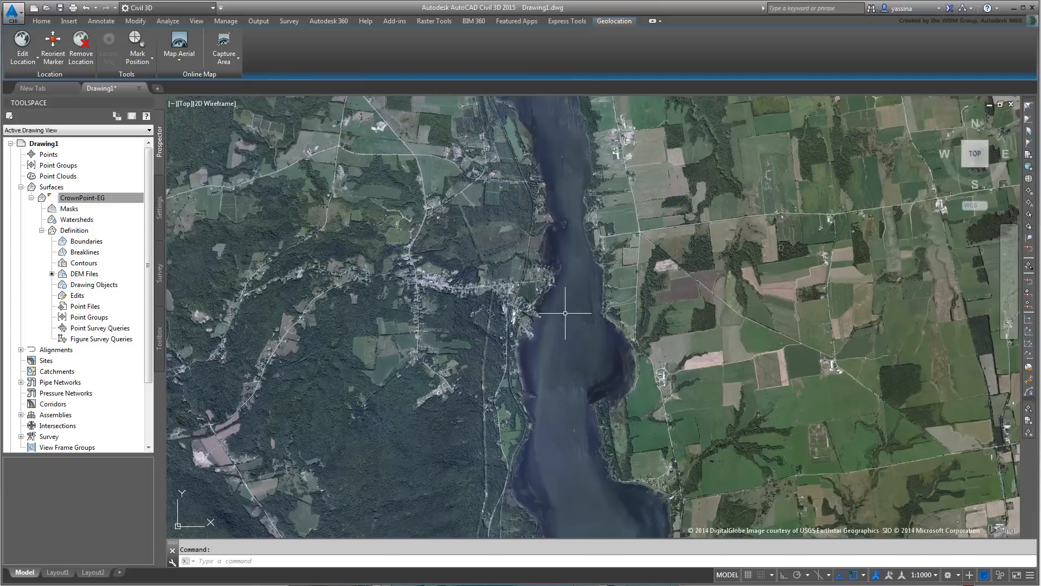
middle_click_drag(591, 292, 597, 334)
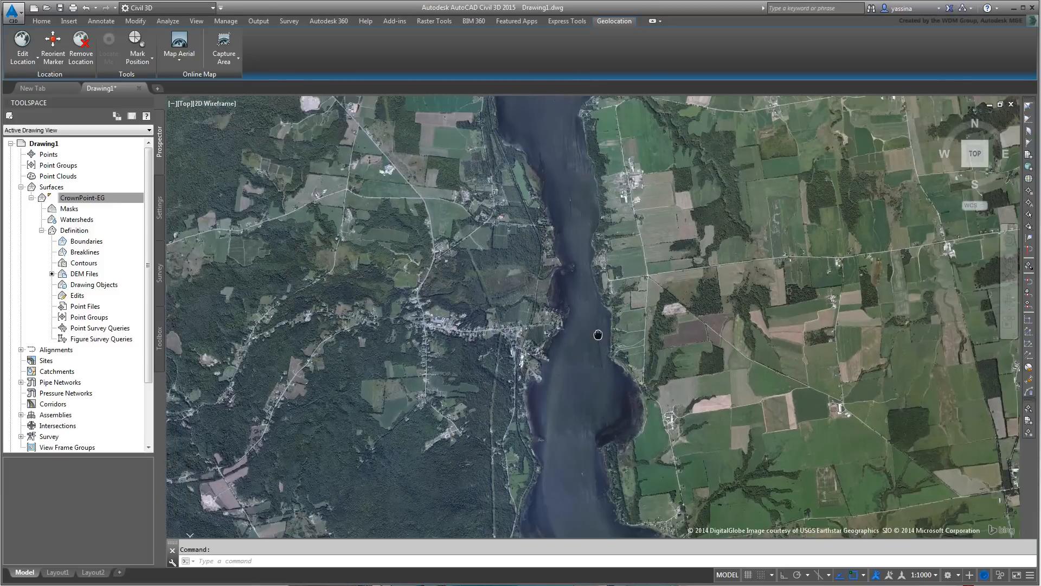
type("z")
key("Return")
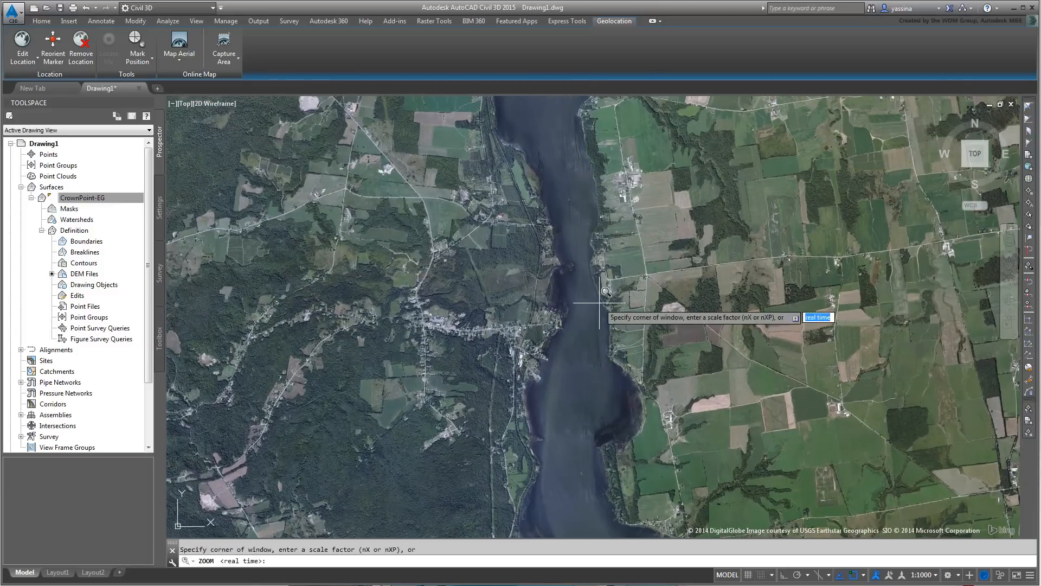
key("Return")
left_click_drag(591, 274, 592, 290)
middle_click_drag(592, 267, 597, 297)
right_click(657, 268)
left_click(678, 276)
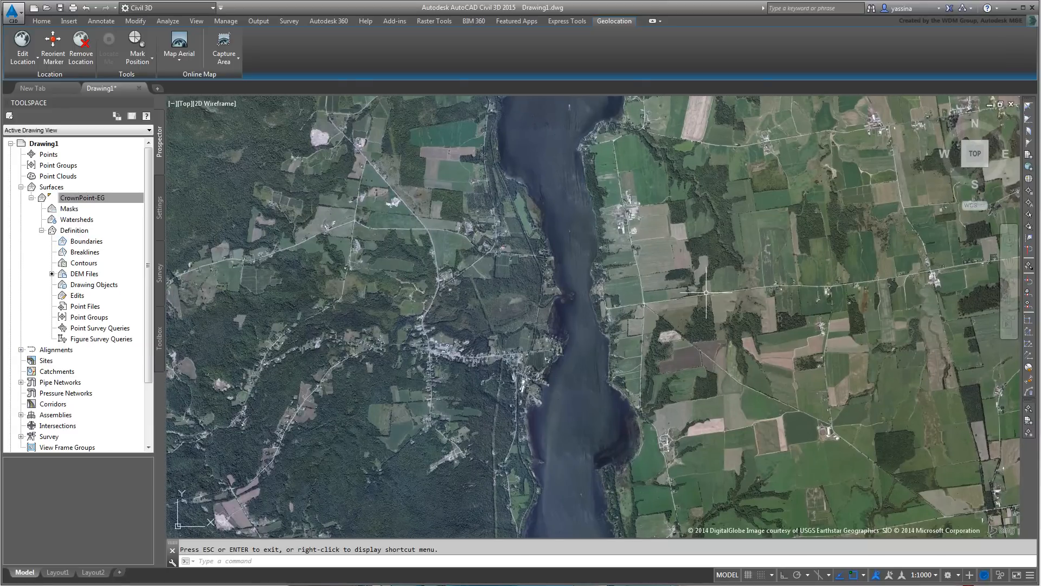
middle_click_drag(346, 143, 461, 336)
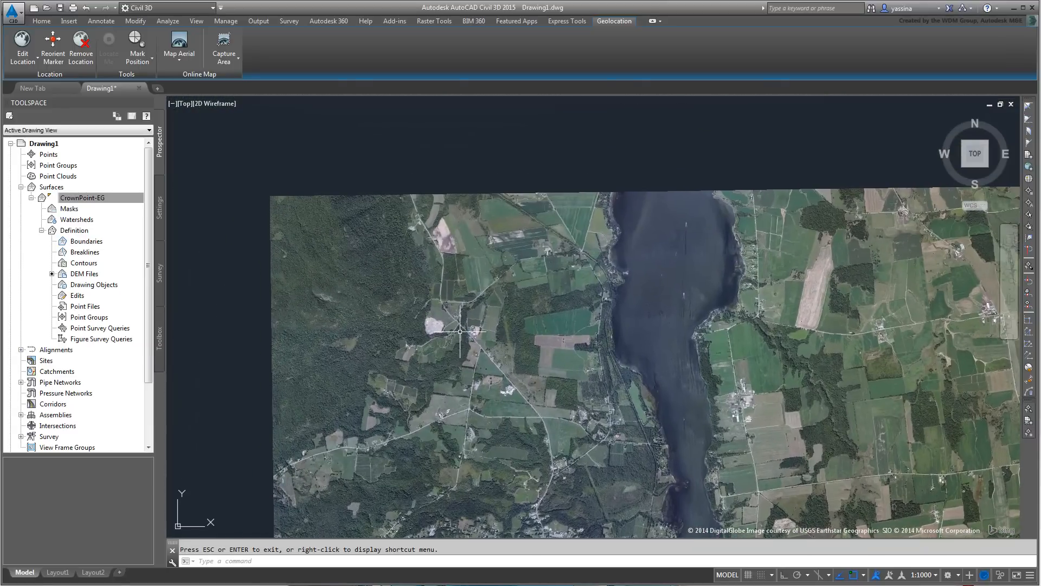
scroll(461, 337, "up", 6)
scroll(461, 336, "down", 3)
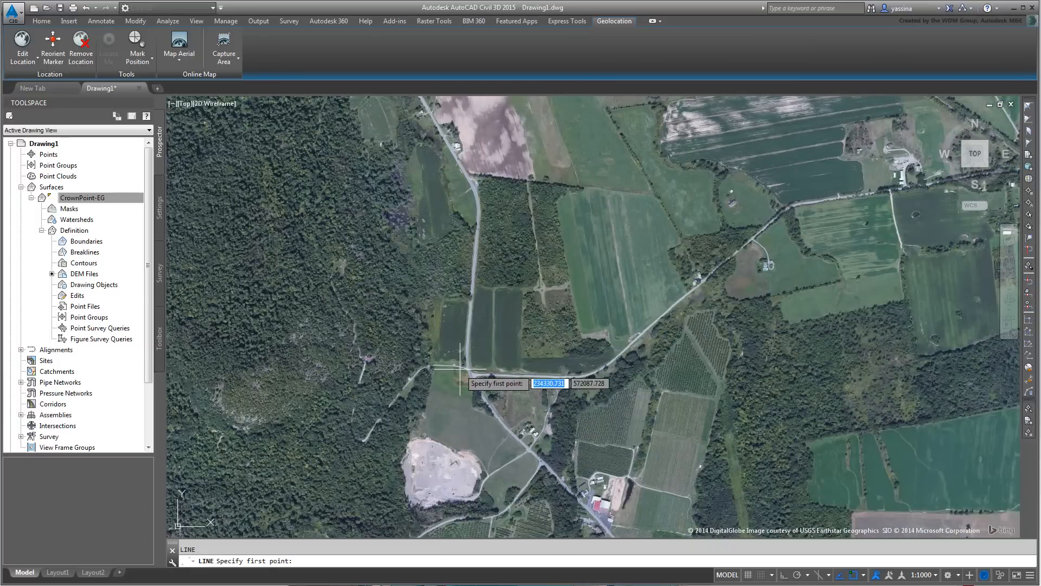
Draw a marker line from the road junction north of the pale clearing, running northwest into the forest.
scroll(475, 374, "up", 3)
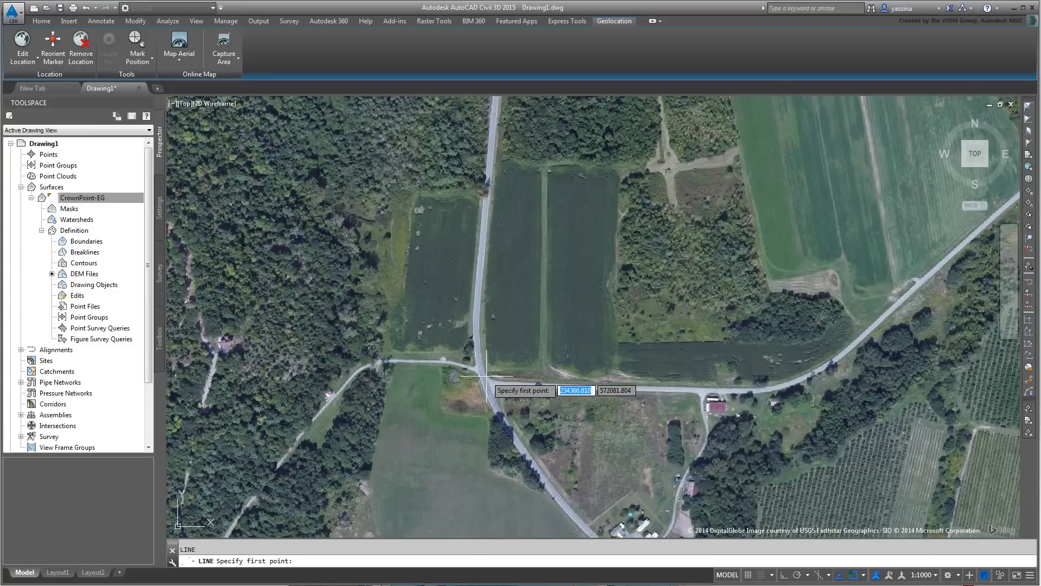
left_click(486, 375)
scroll(507, 327, "down", 5)
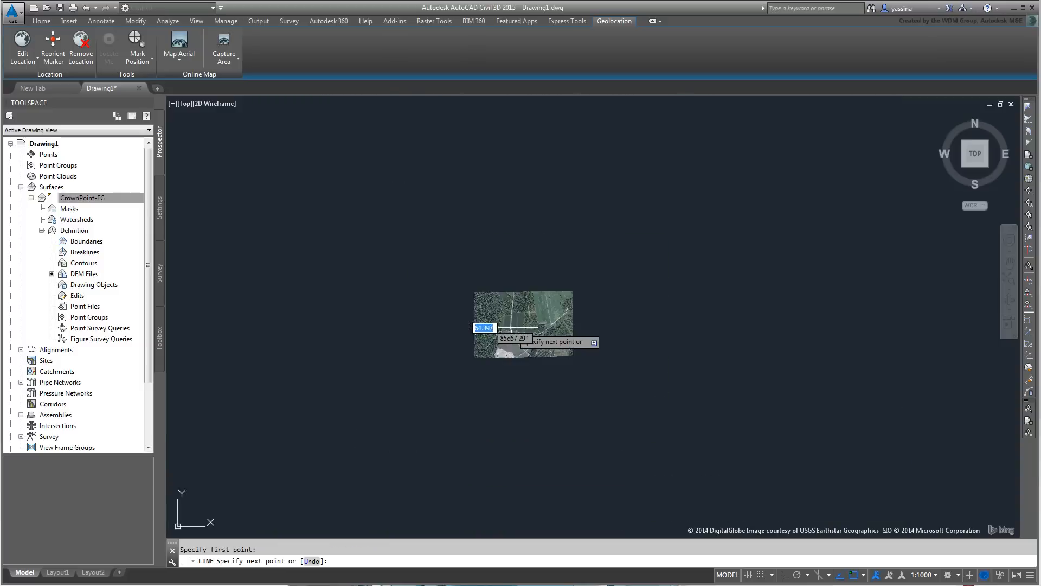
left_click(301, 167)
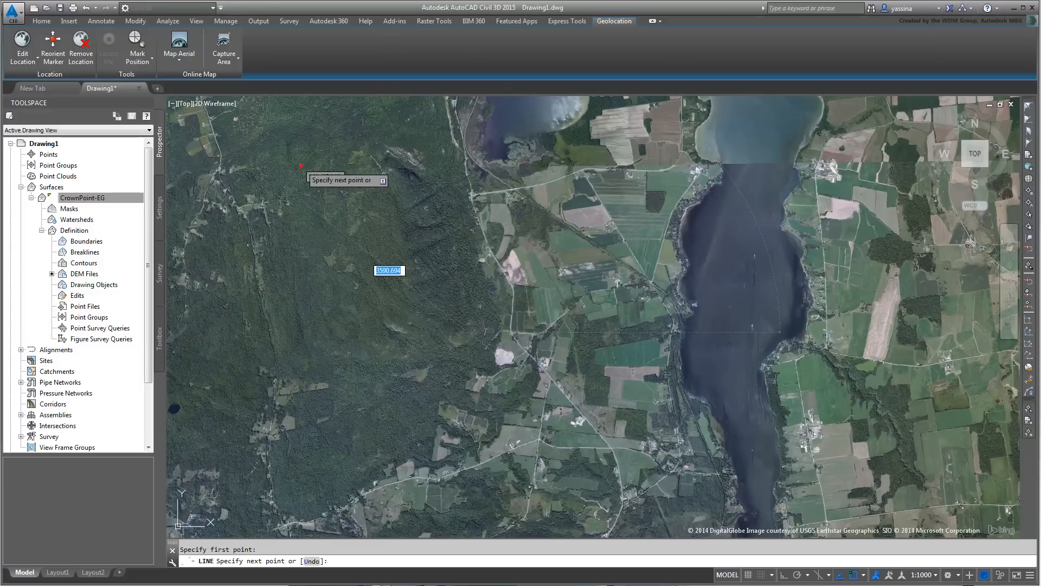
left_click(509, 329)
right_click(600, 324)
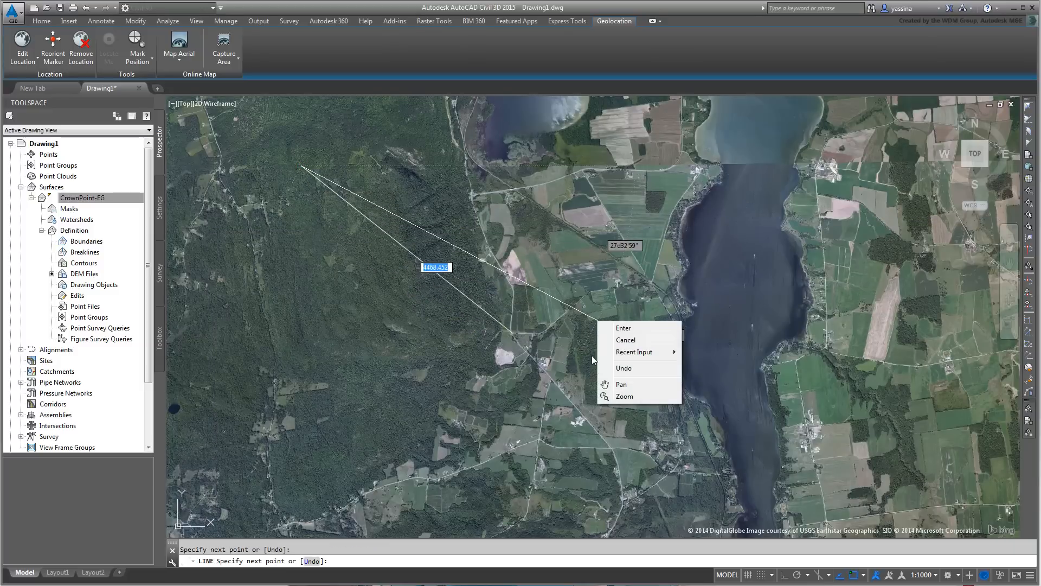
left_click(628, 328)
Draw a second marker line southeast of the lake, from the edge of the branching wooded strip toward the brown marsh to the southeast.
scroll(563, 332, "down", 3)
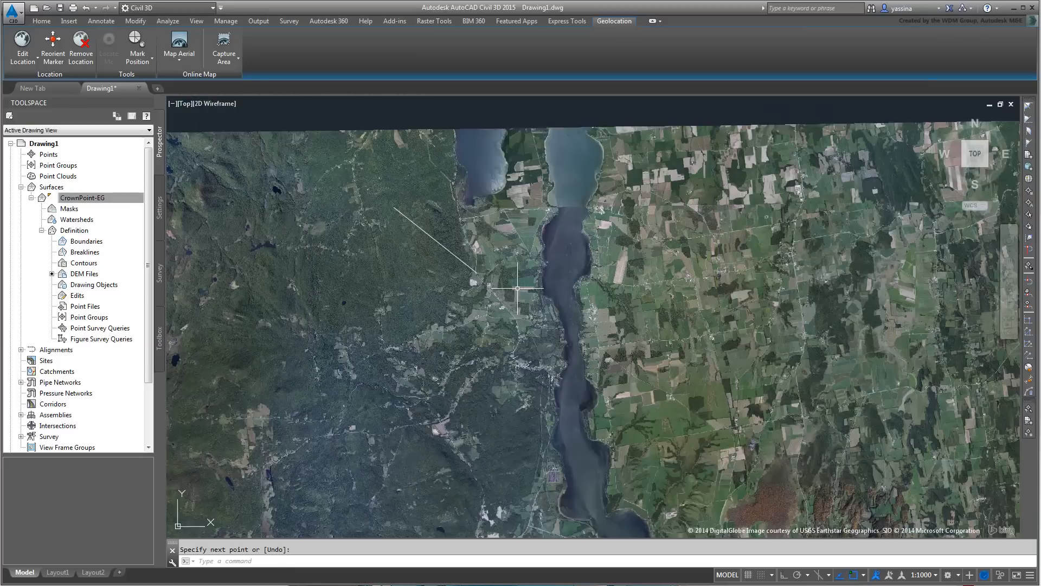
scroll(605, 399, "up", 1)
scroll(642, 425, "up", 5)
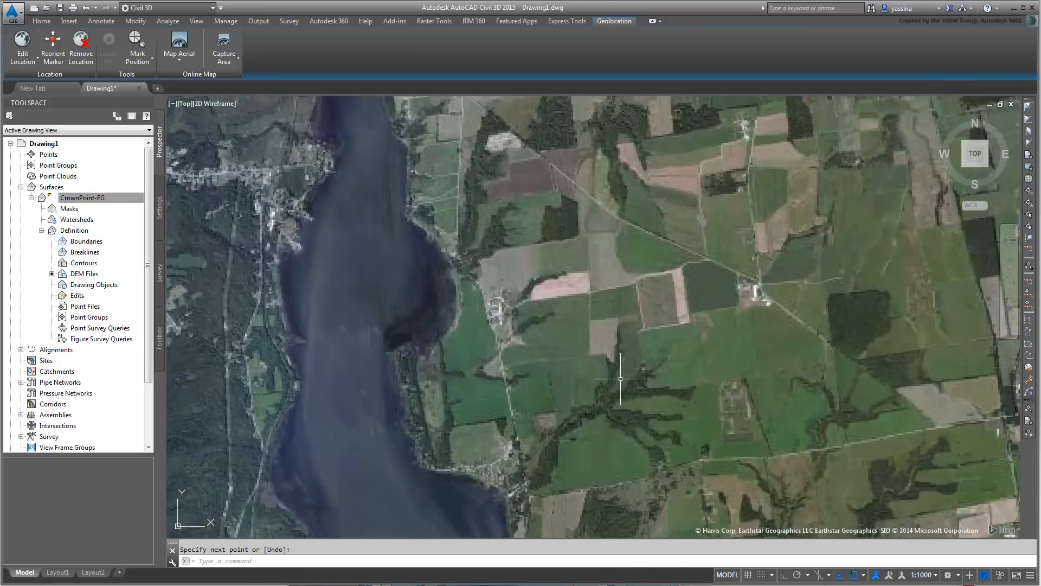
scroll(644, 427, "up", 3)
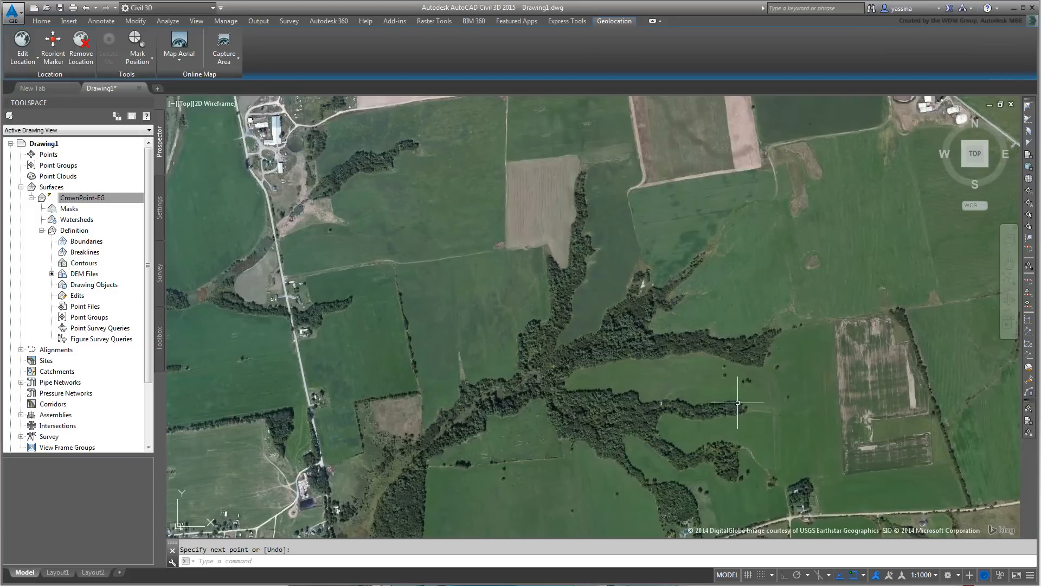
key("Return")
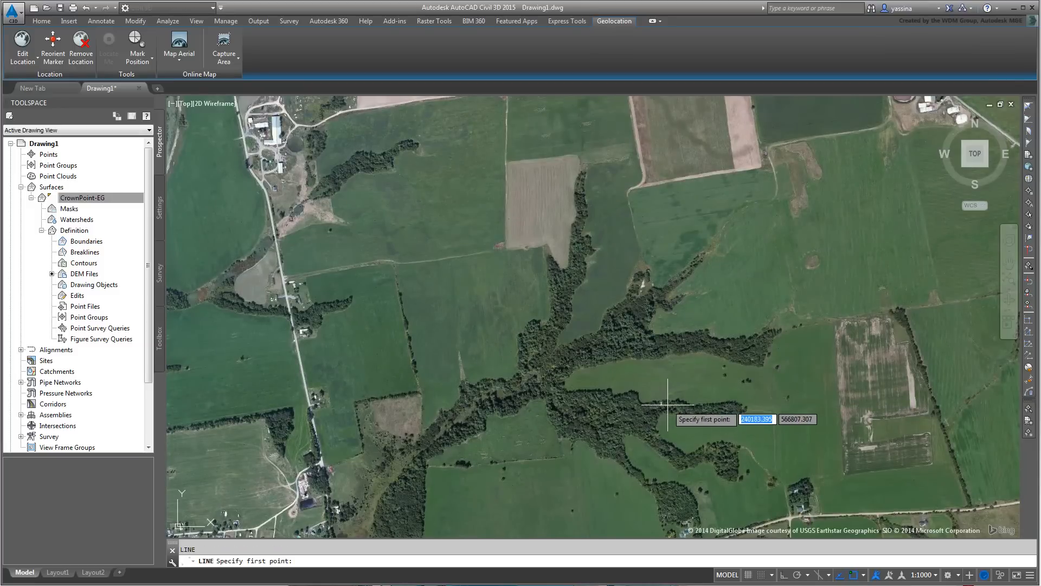
scroll(665, 409, "up", 2)
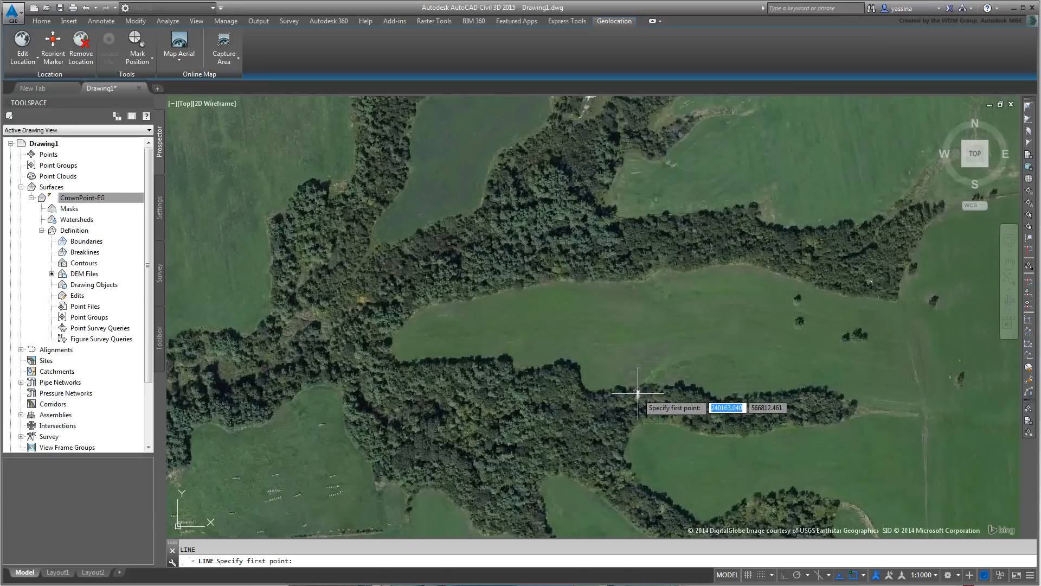
left_click(638, 394)
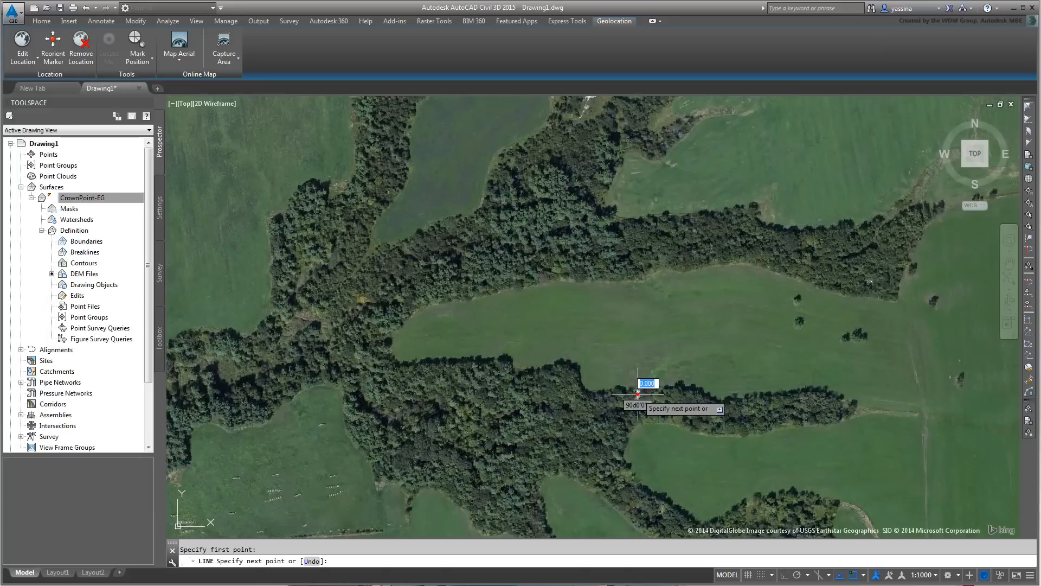
scroll(637, 391, "down", 3)
scroll(677, 404, "down", 1)
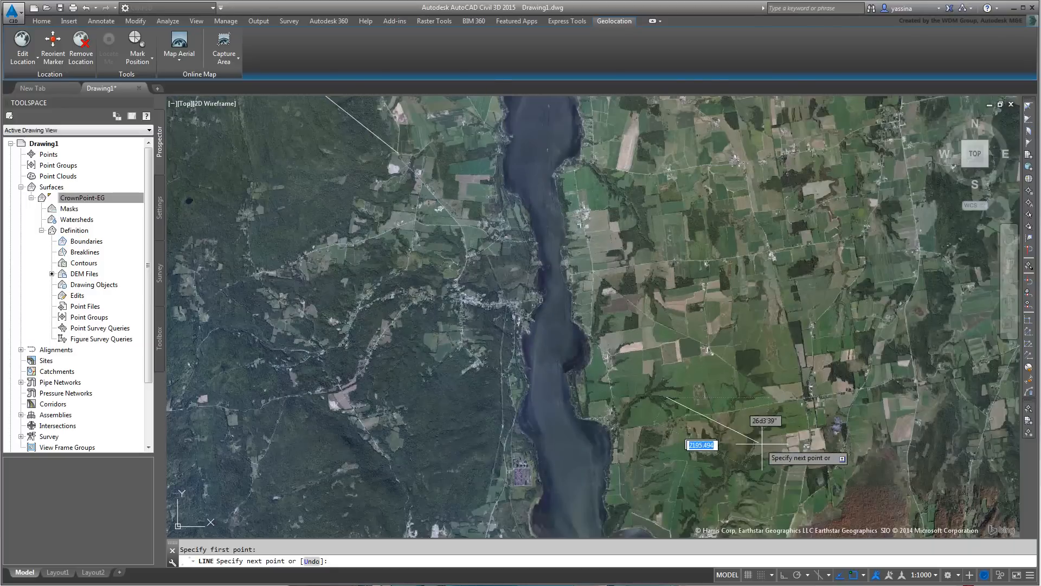
left_click(843, 485)
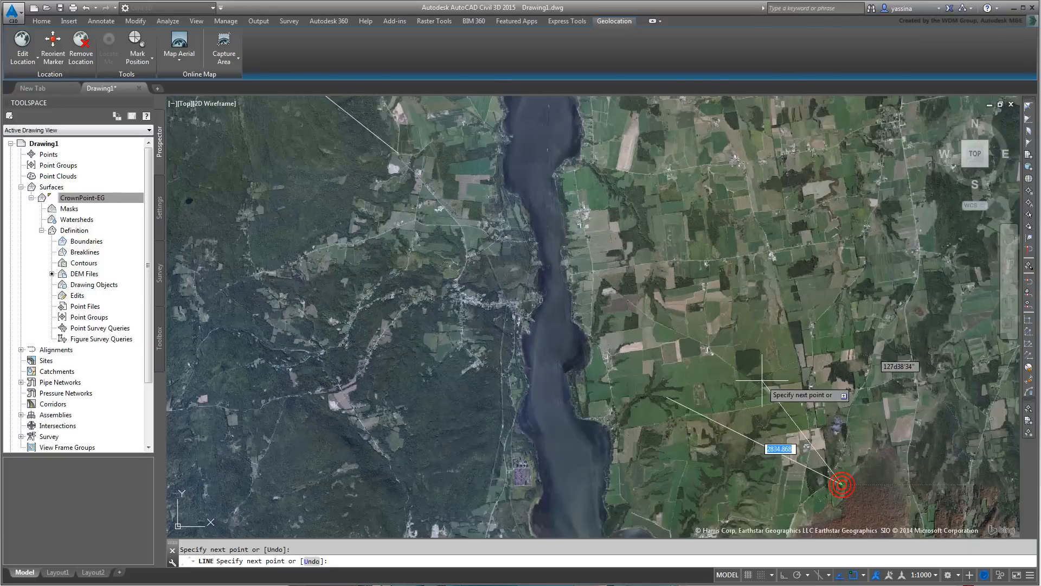
right_click(770, 384)
left_click(781, 390)
Draw a rectangle about 5796 by 5270 m between the two lines' facing endpoints, with object snap on.
middle_click_drag(560, 307, 599, 349)
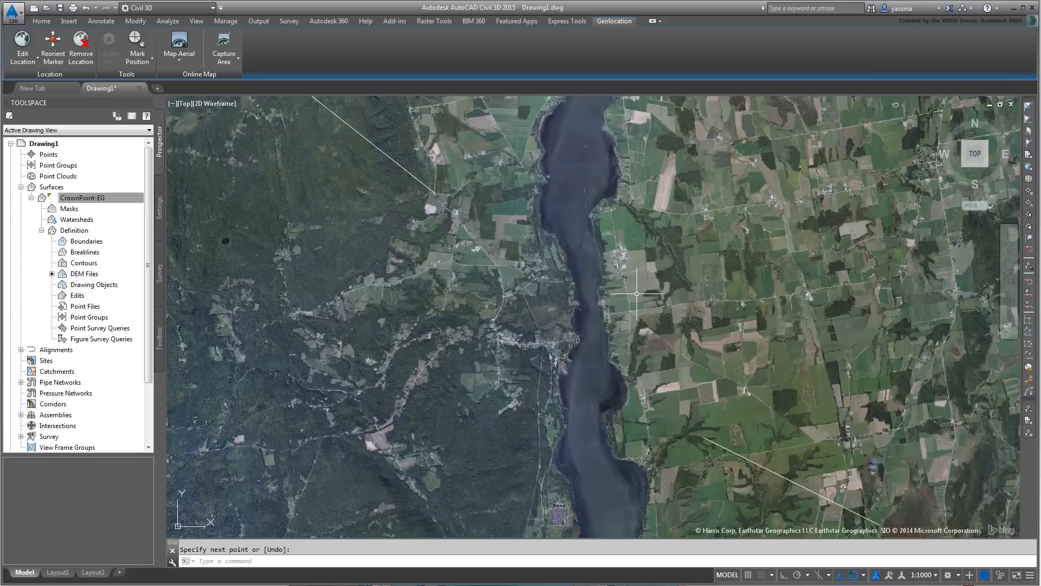
type("re")
key("Return")
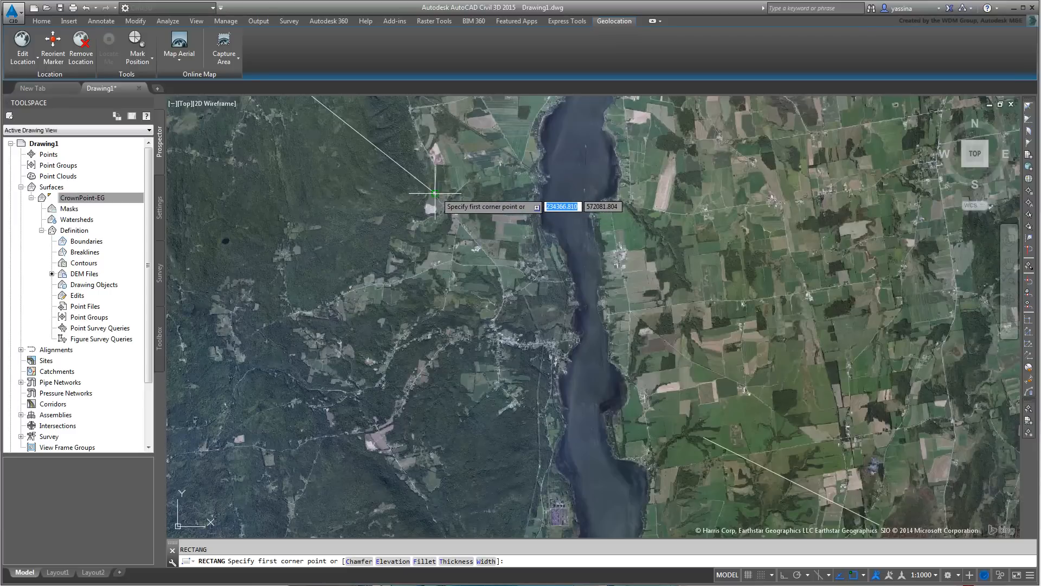
key("F3")
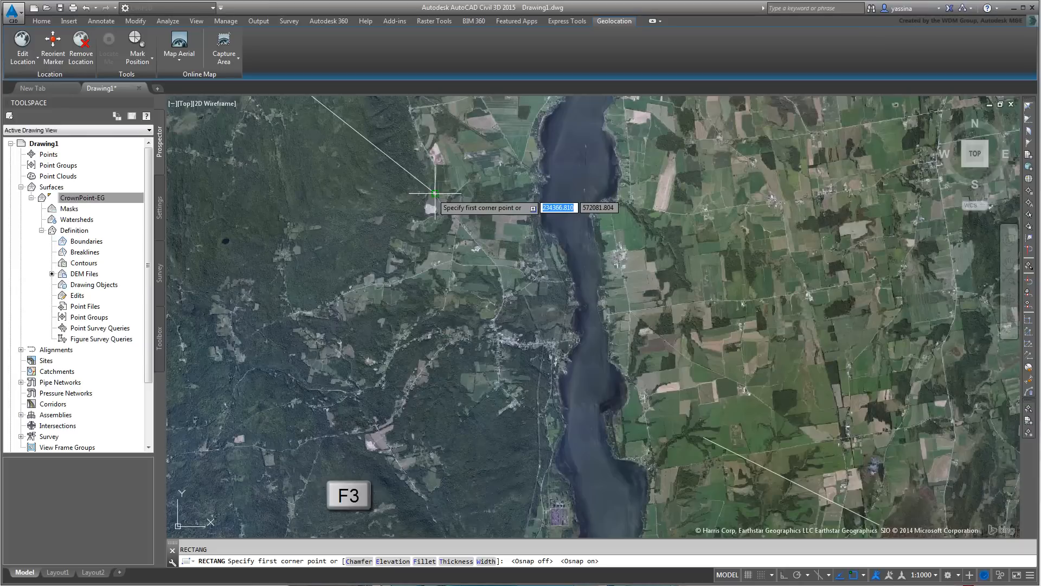
key("F3")
left_click(435, 193)
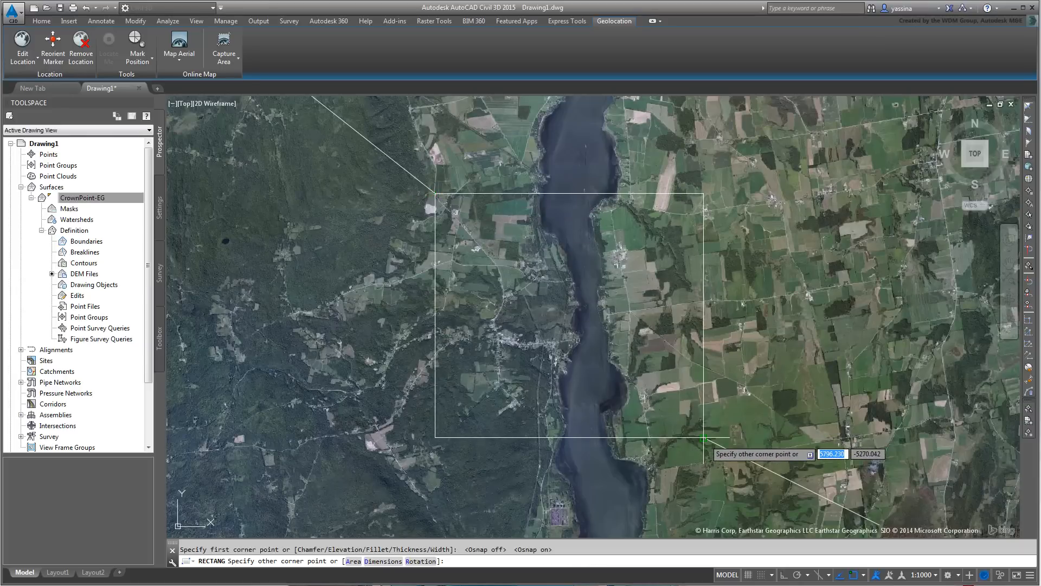
left_click(704, 438)
Delete the two marker lines at the northwest and southeast corners of the rectangle.
left_click(732, 450)
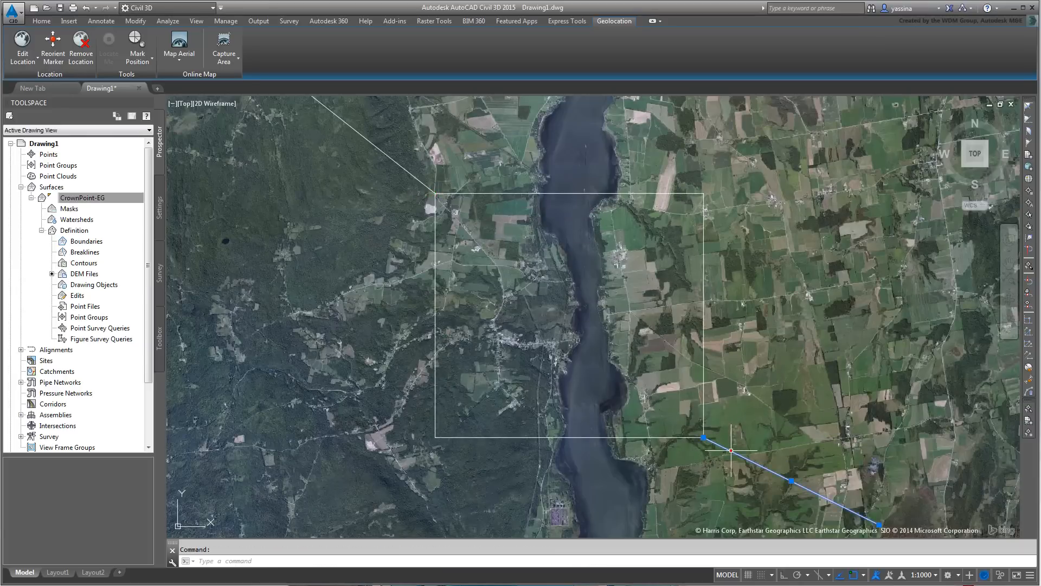
left_click(409, 173)
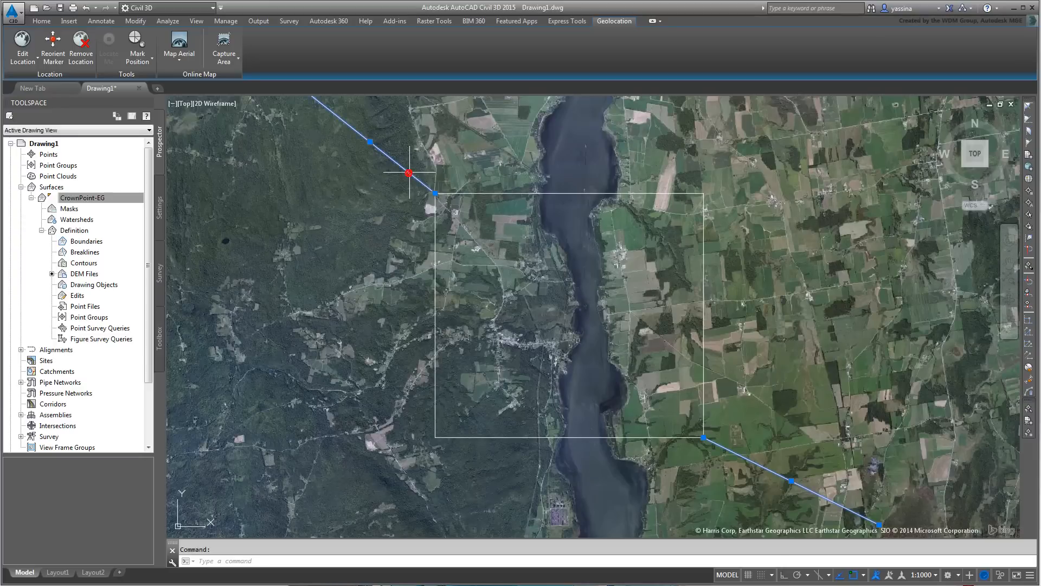
key("Delete")
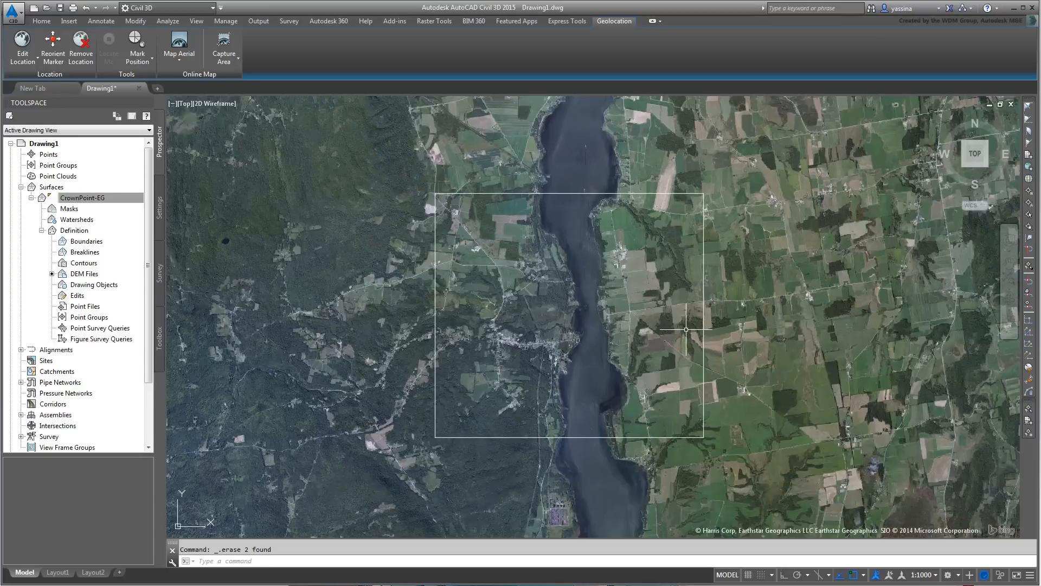
Capture the aerial map inside the rectangle from corner to corner as an image and turn the online map off.
scroll(623, 306, "up", 2)
middle_click_drag(603, 333, 611, 300)
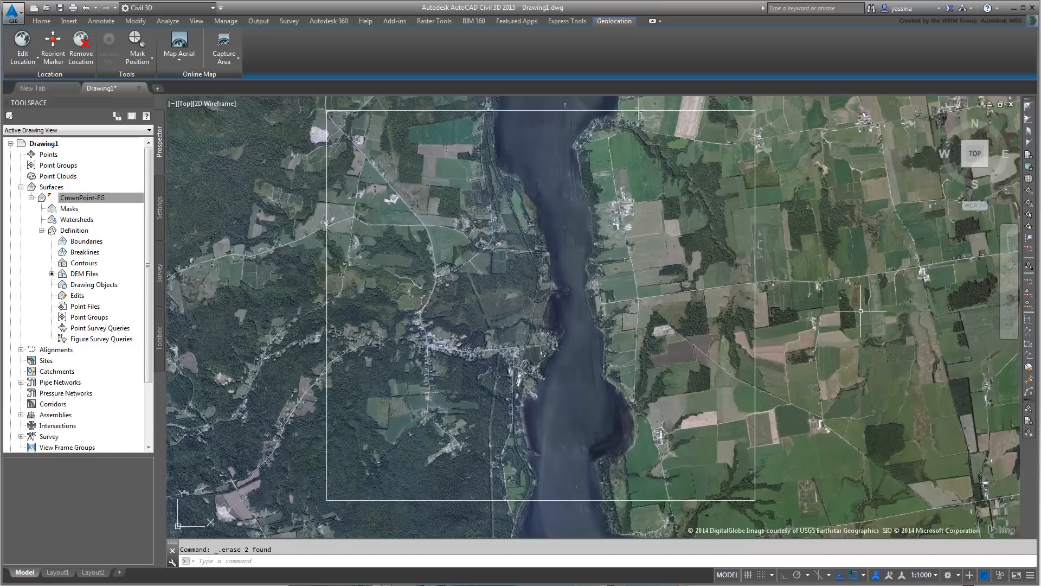
scroll(807, 286, "down", 2)
middle_click_drag(827, 287, 753, 302)
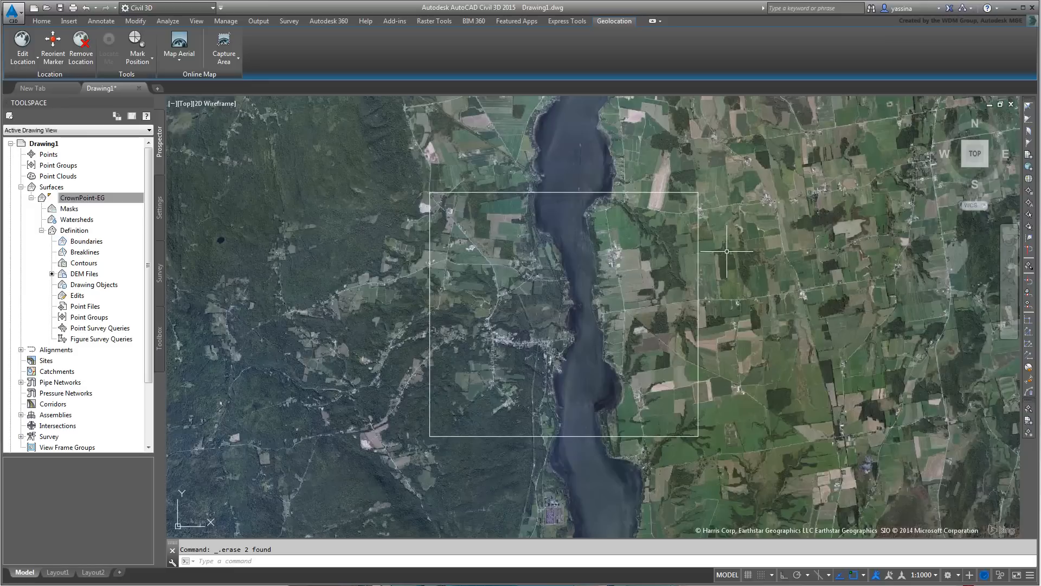
left_click(238, 58)
left_click(244, 75)
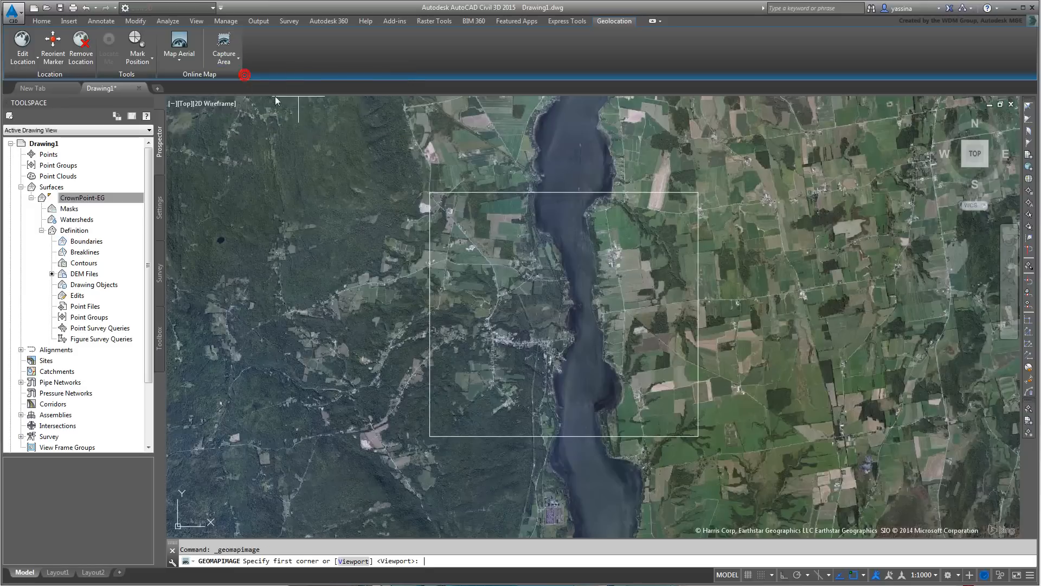
left_click(430, 192)
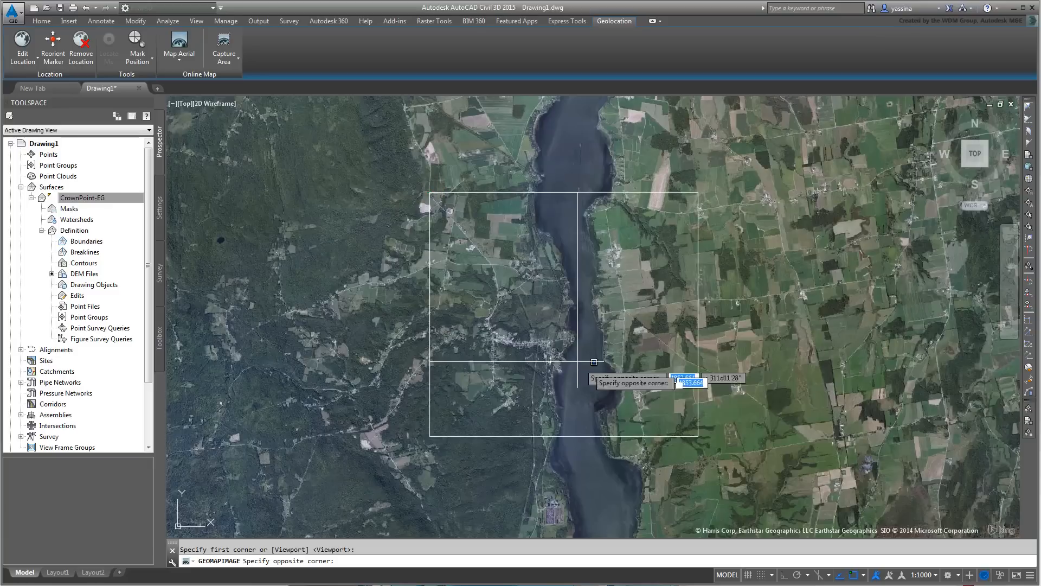
left_click(698, 436)
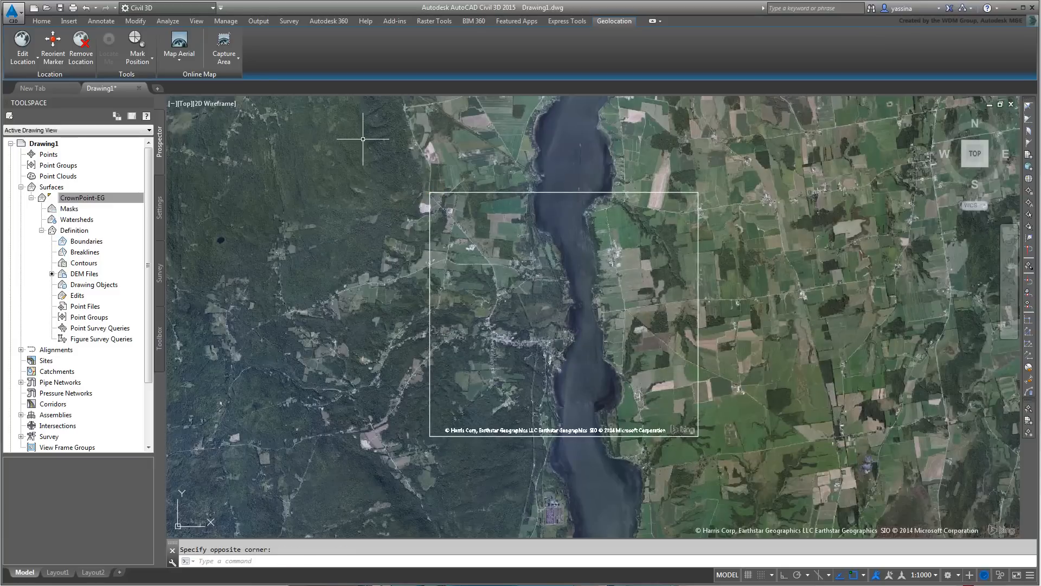
left_click(181, 64)
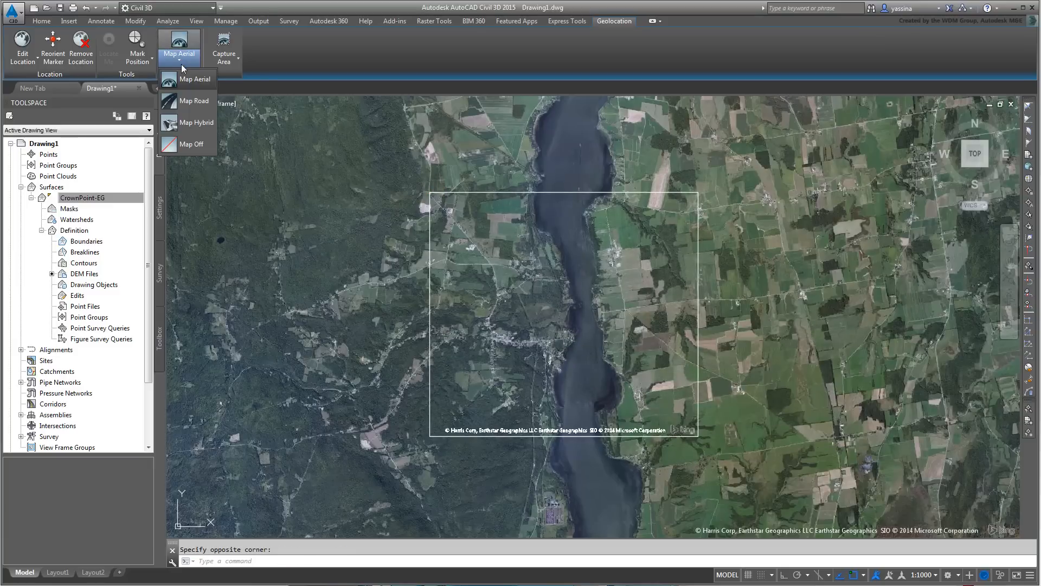
left_click(187, 145)
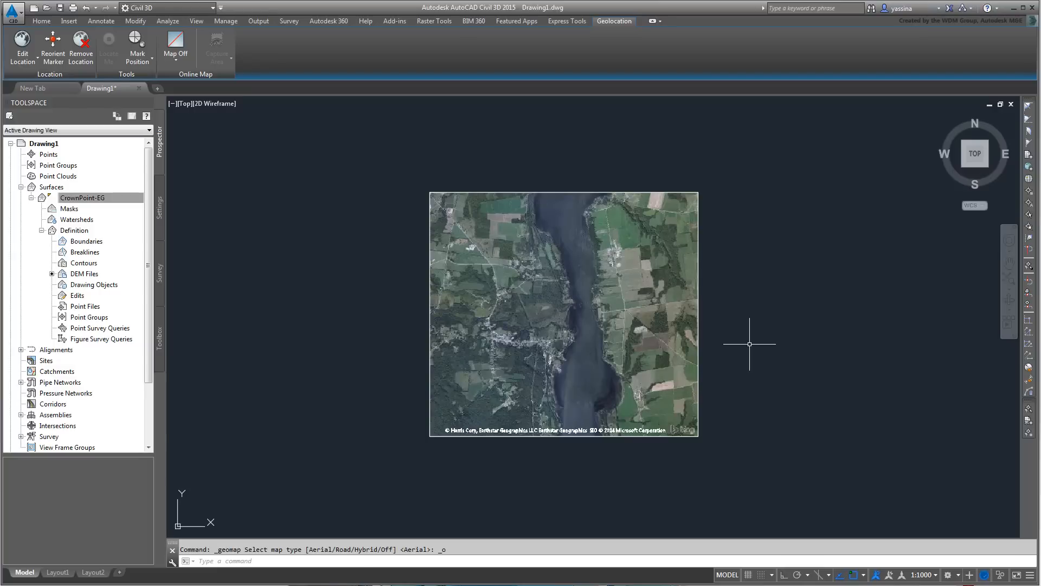
Select the captured map image, inspect its detail near the lakeshore, and set its resolution to Fine.
left_click(618, 431)
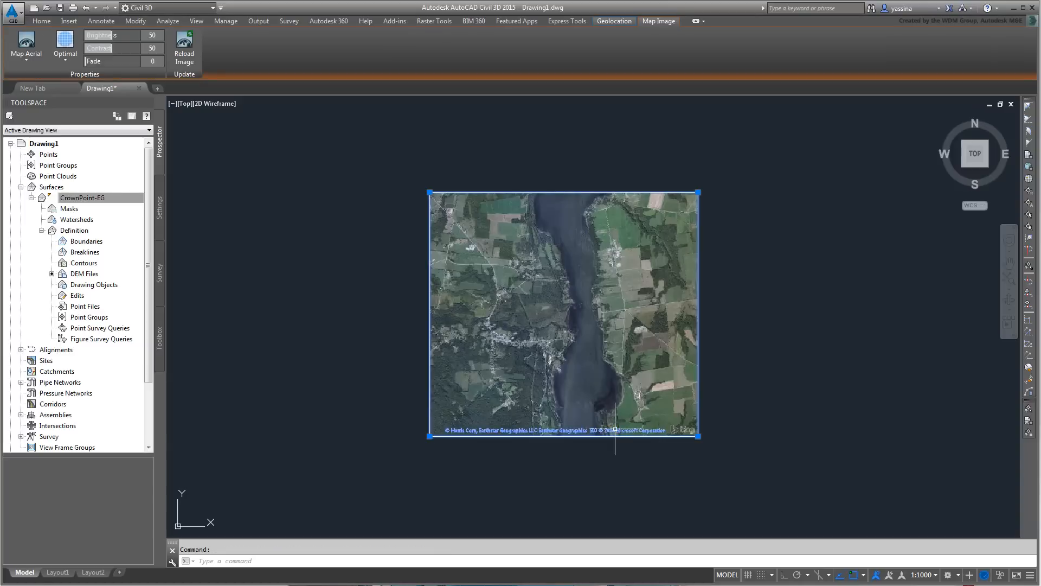
scroll(545, 271, "up", 5)
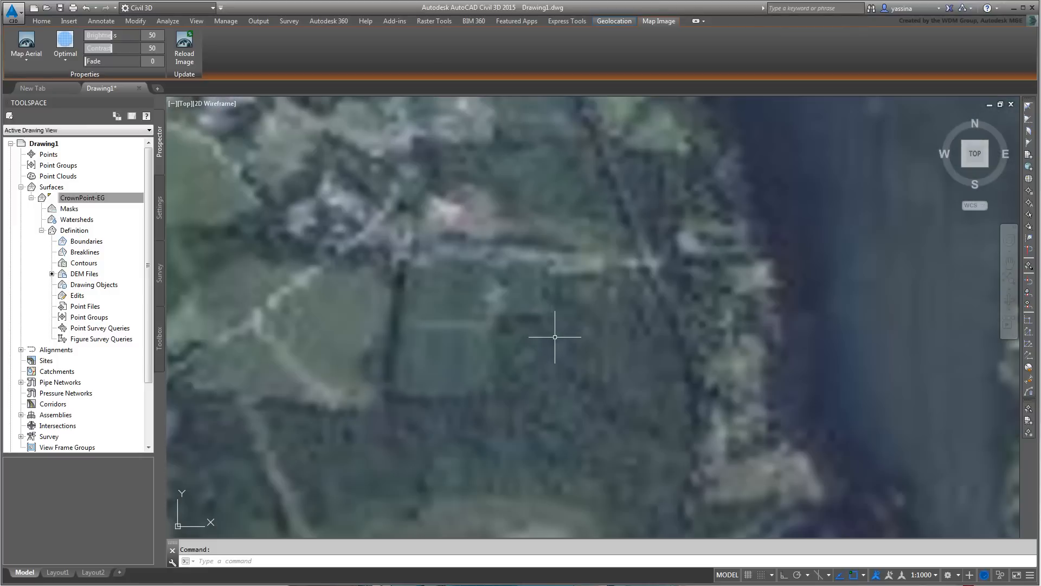
scroll(543, 273, "up", 3)
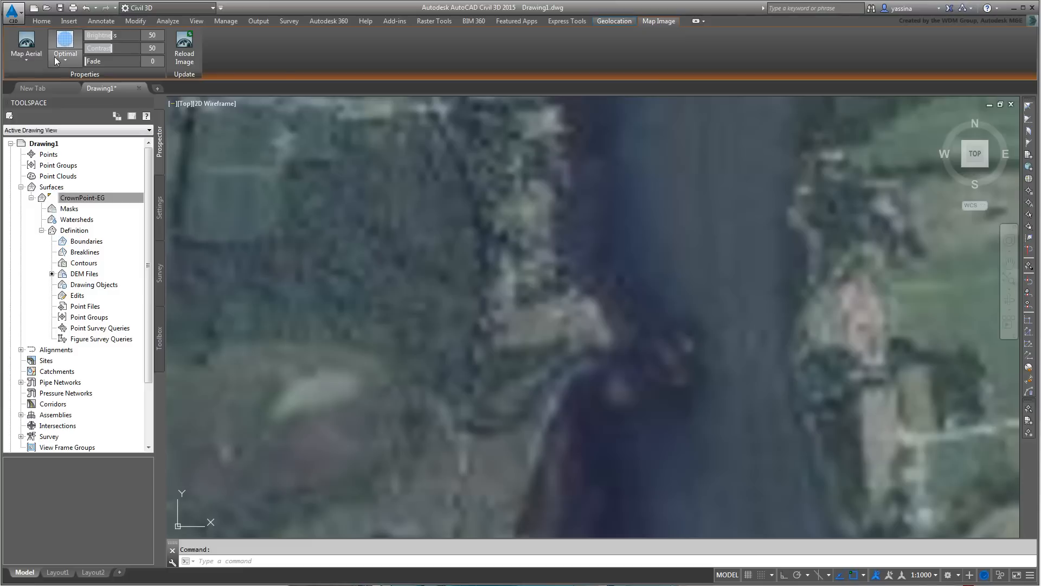
left_click(69, 57)
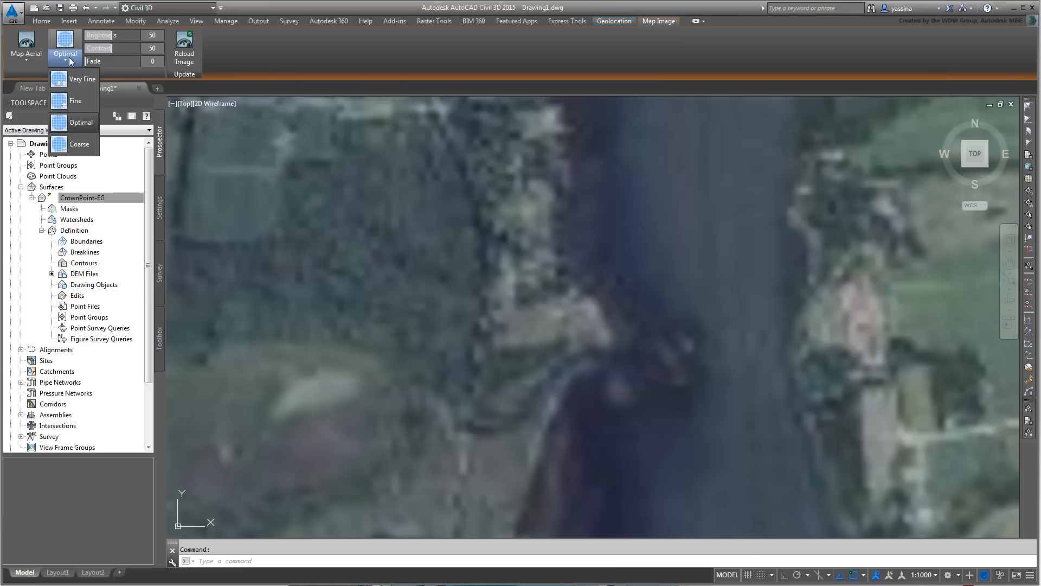
left_click(76, 101)
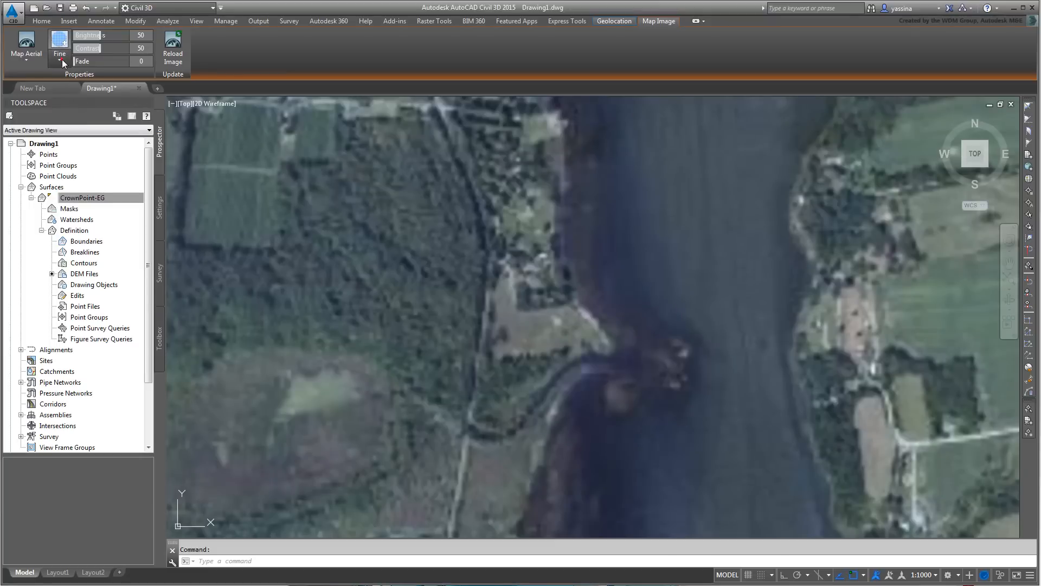
Raise the captured map image's resolution to Very Fine, check the whole image, and deselect it.
left_click(62, 58)
left_click(80, 79)
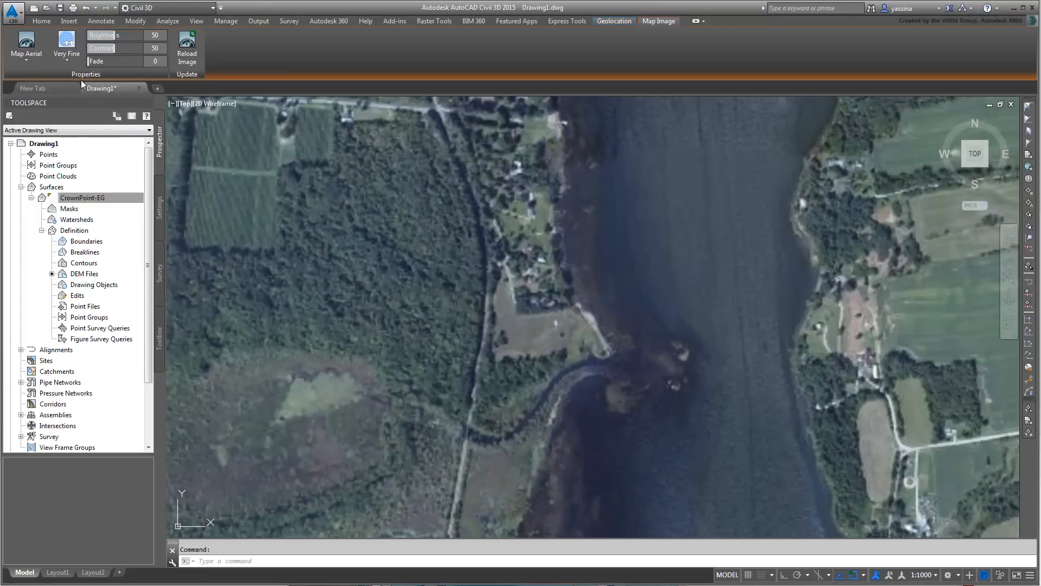
scroll(474, 303, "down", 5)
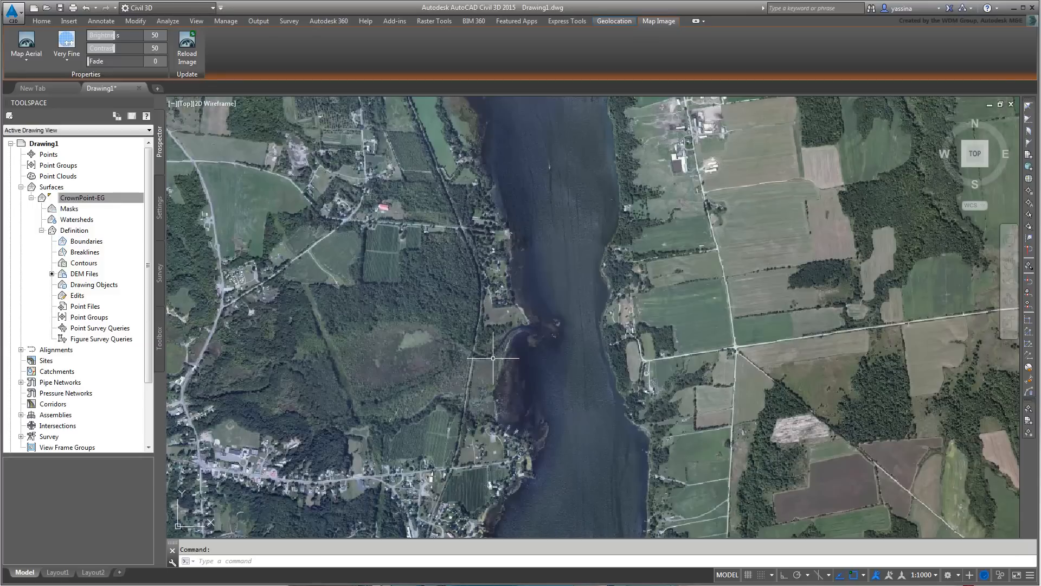
scroll(507, 306, "down", 2)
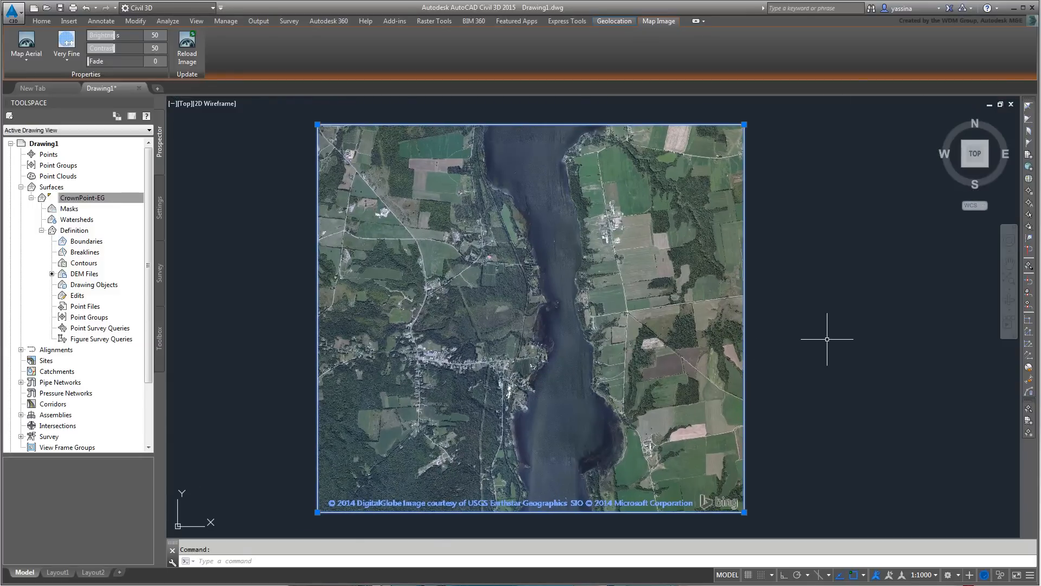
key("Escape")
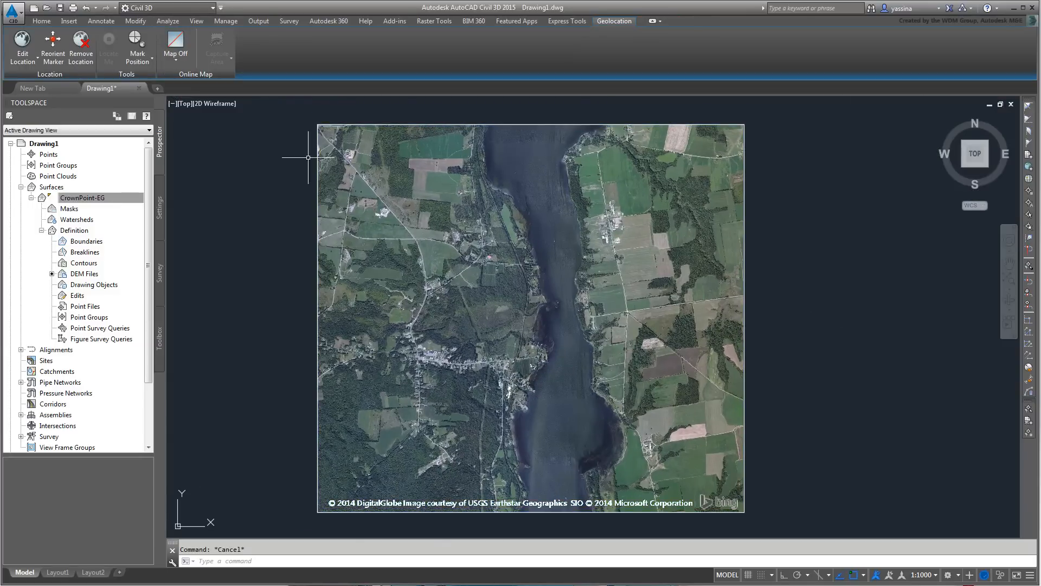
Create a TIN surface named CVCP-EG with the Contours 2m and 10m (Background) style.
left_click(53, 187)
right_click(60, 189)
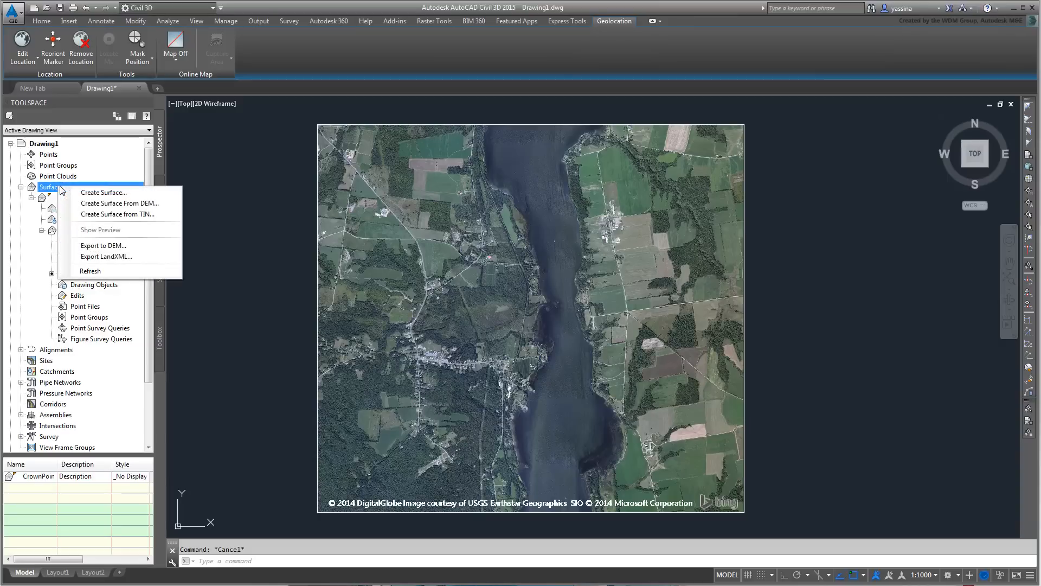
left_click(95, 192)
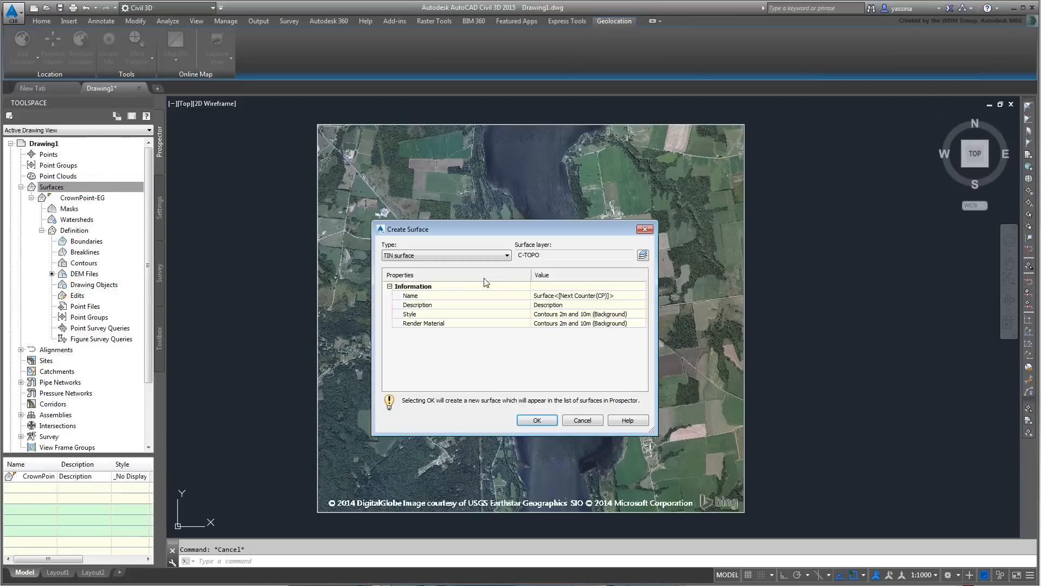
left_click(620, 295)
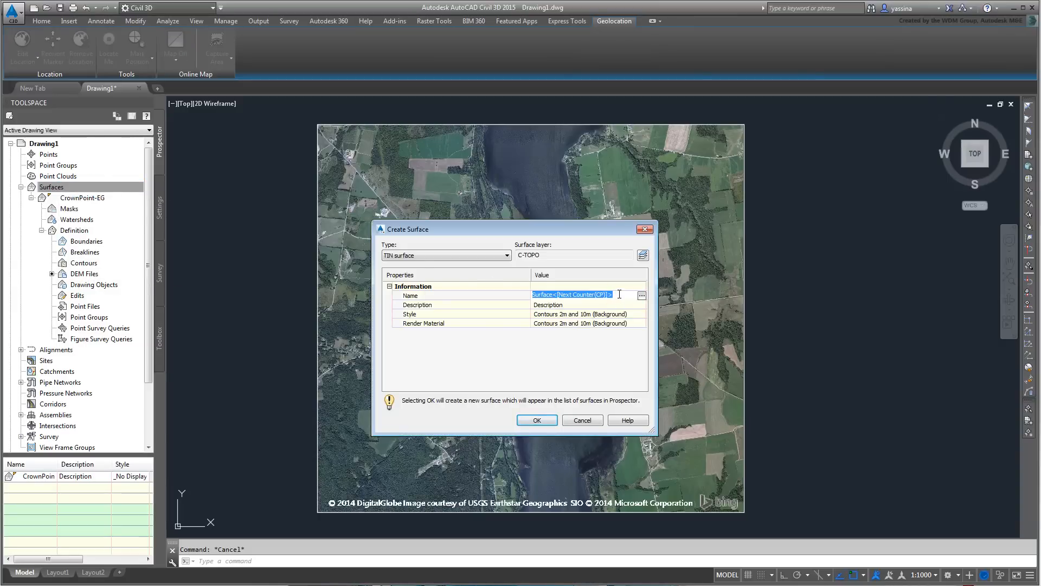
type("CVCP-EG")
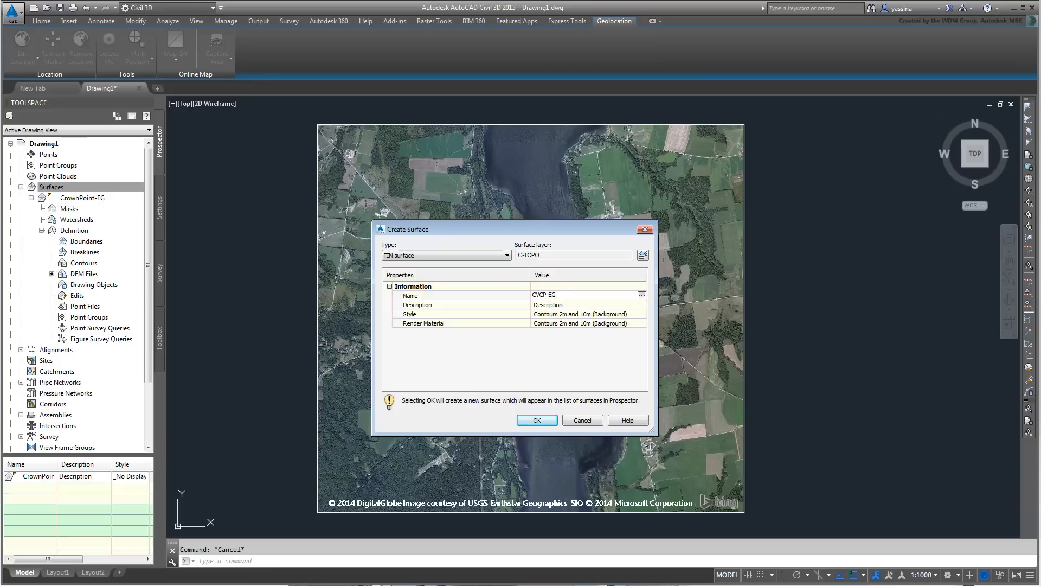
key("Return")
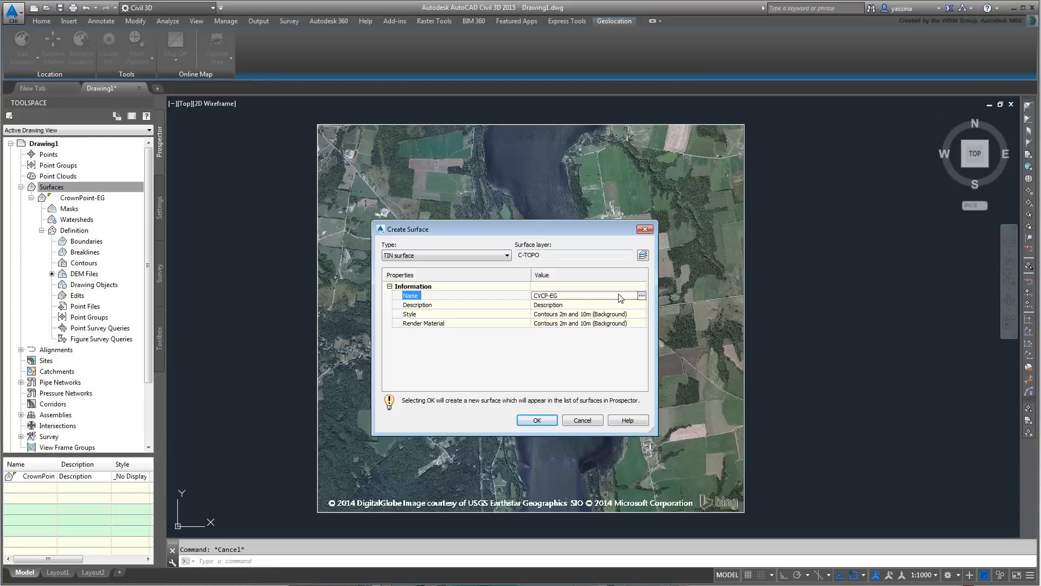
left_click(529, 421)
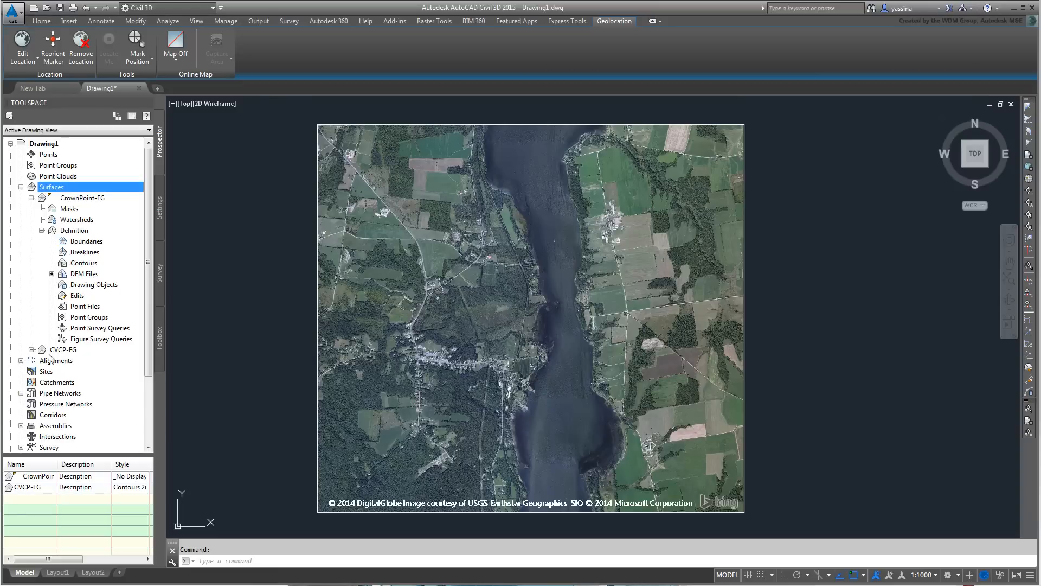
Paste the CrownPoint-EG surface into the CVCP-EG surface as an edit and check its contours around the map image.
left_click(31, 350)
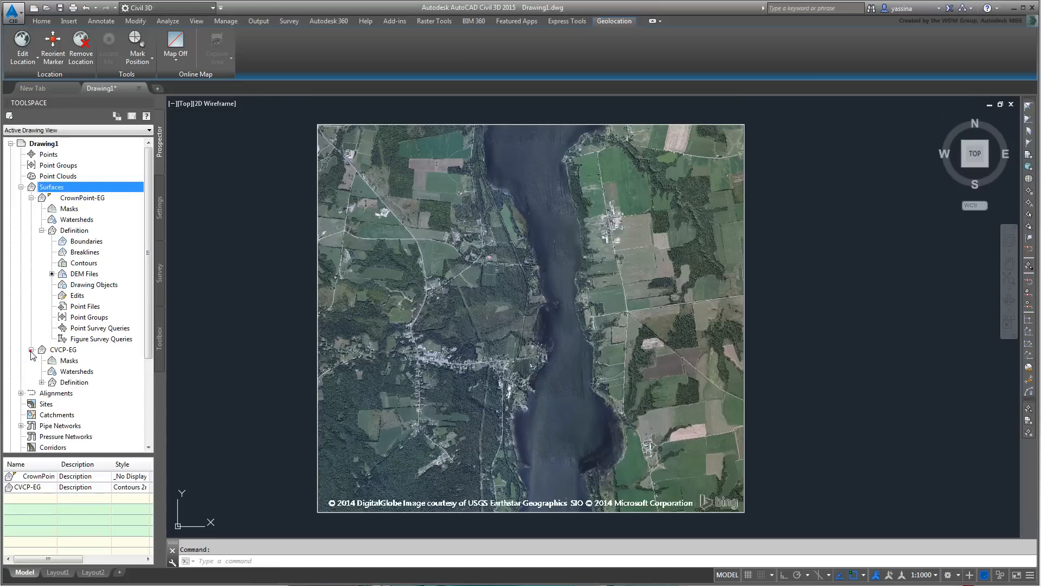
left_click(43, 382)
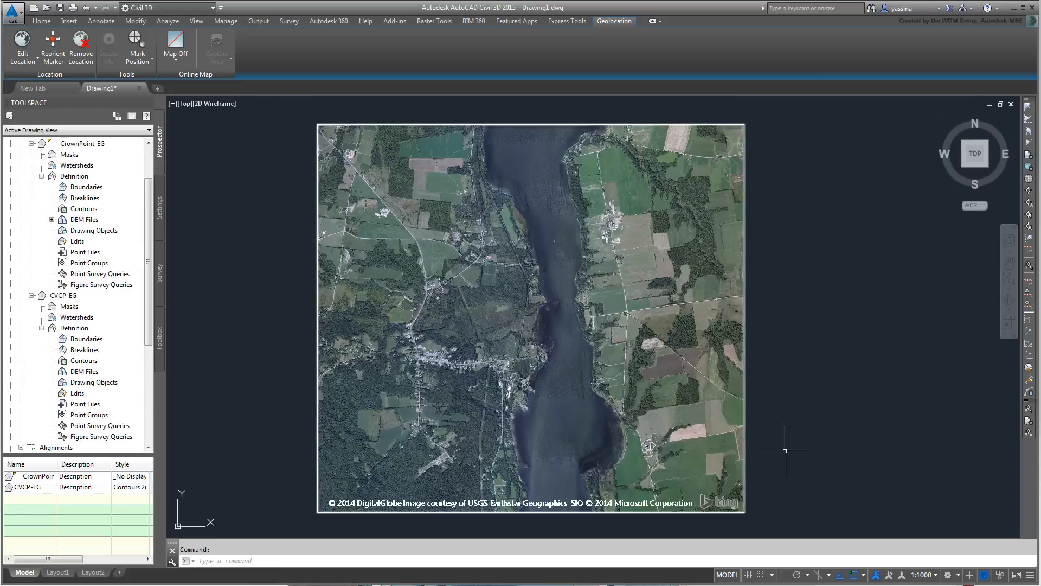
right_click(76, 395)
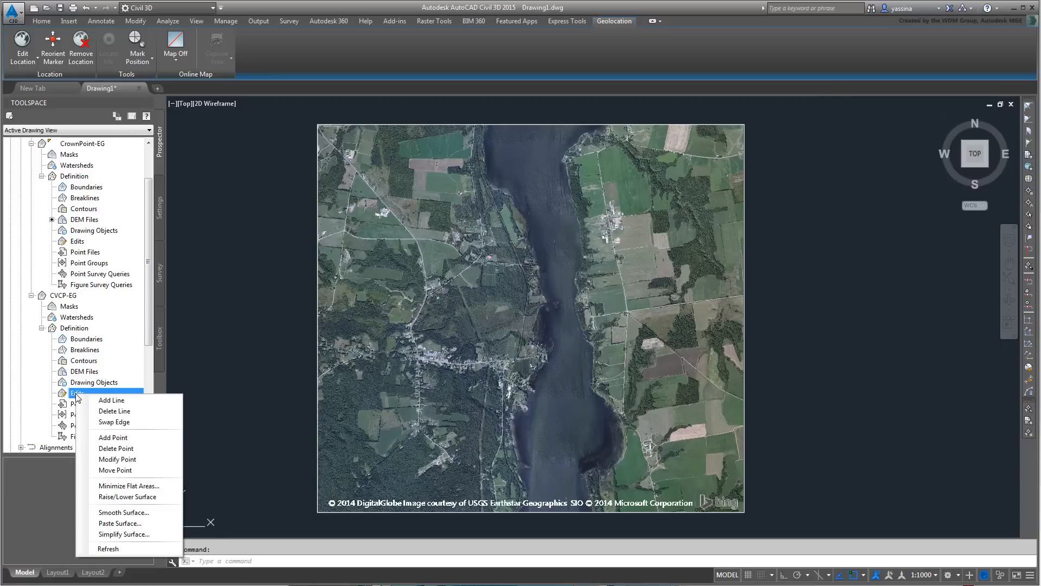
left_click(122, 523)
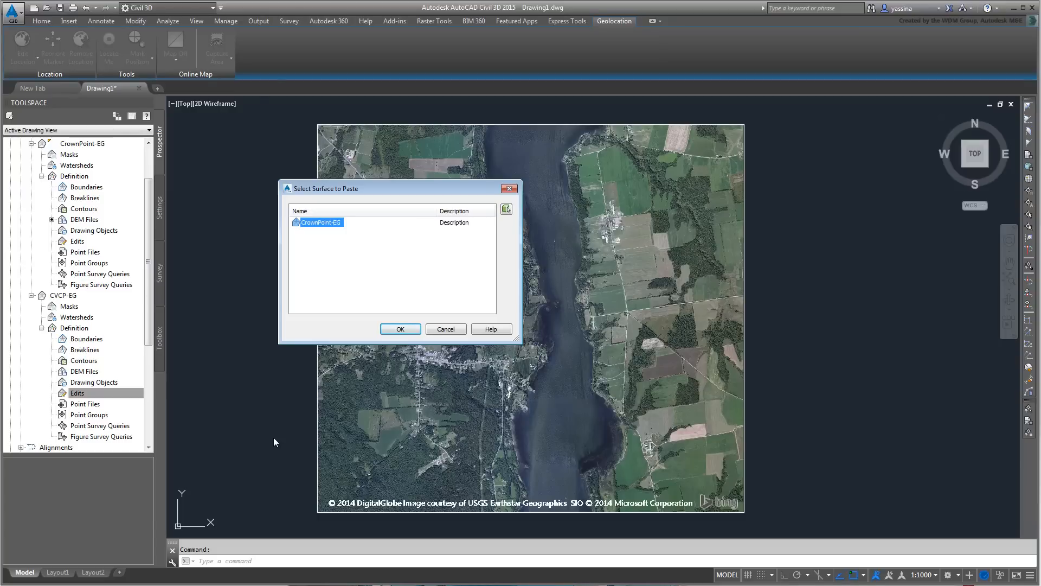
left_click(396, 329)
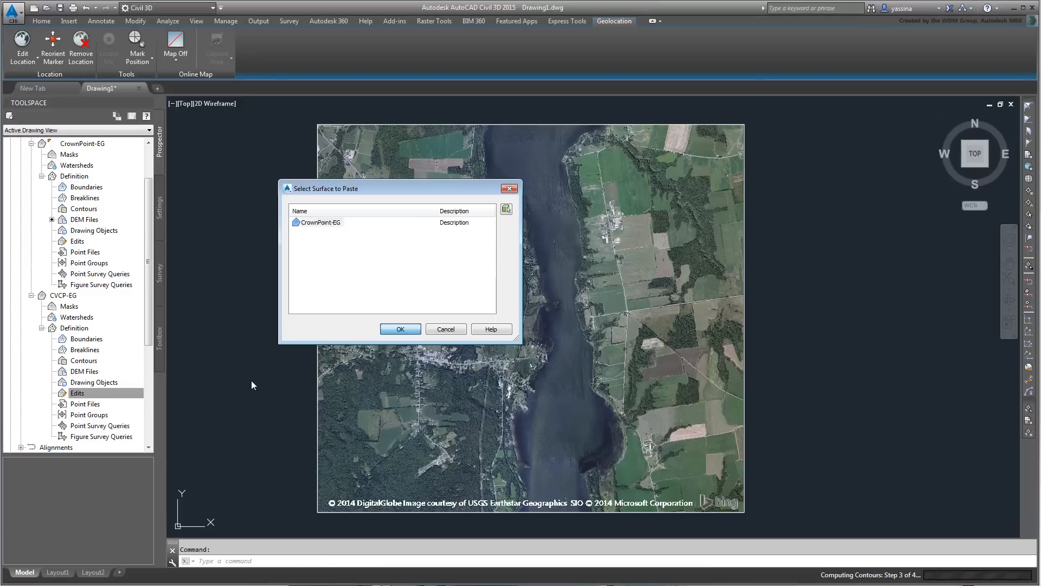
scroll(303, 330, "down", 6)
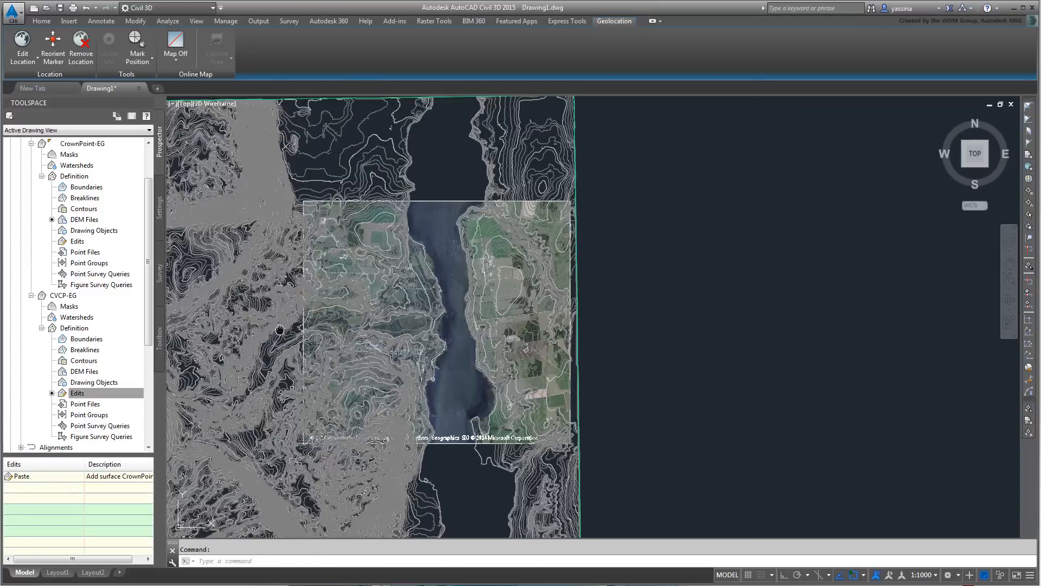
scroll(285, 342, "up", 6)
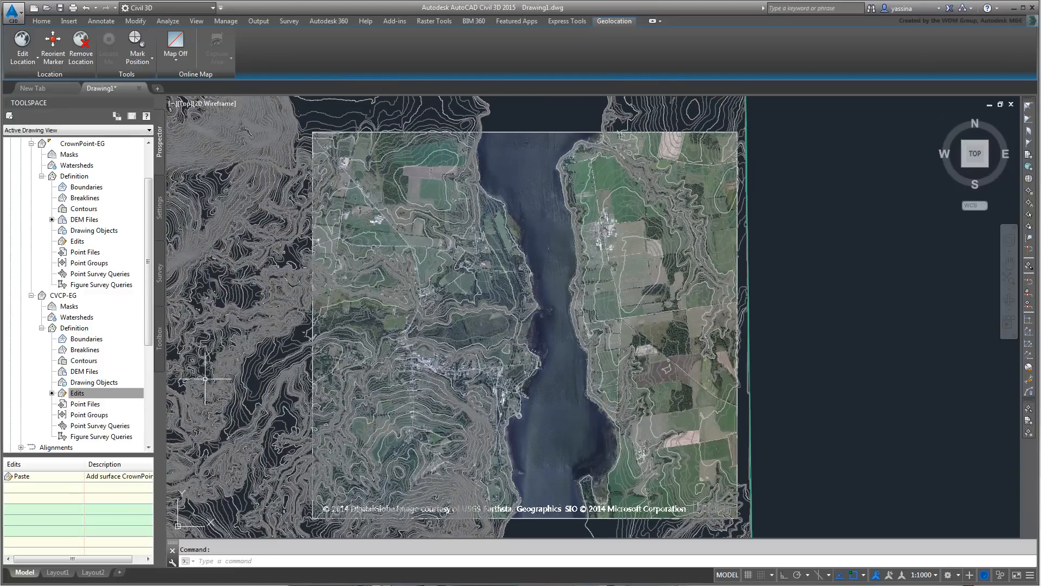
Add an outer boundary named Crop with non-destructive breakline to CVCP-EG from the rectangle around the map image, and check the cropped surface's extent.
right_click(81, 342)
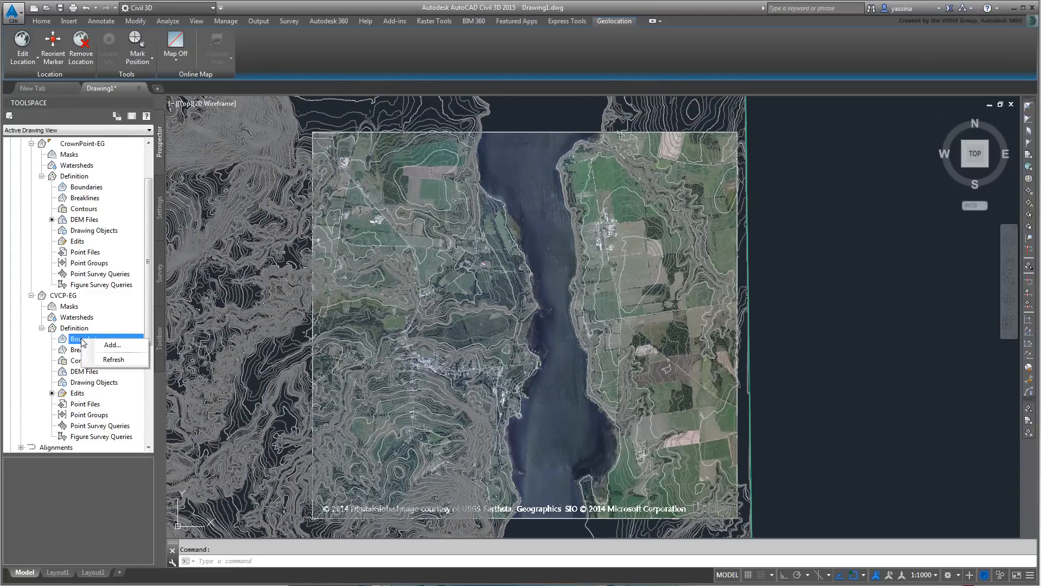
left_click(106, 348)
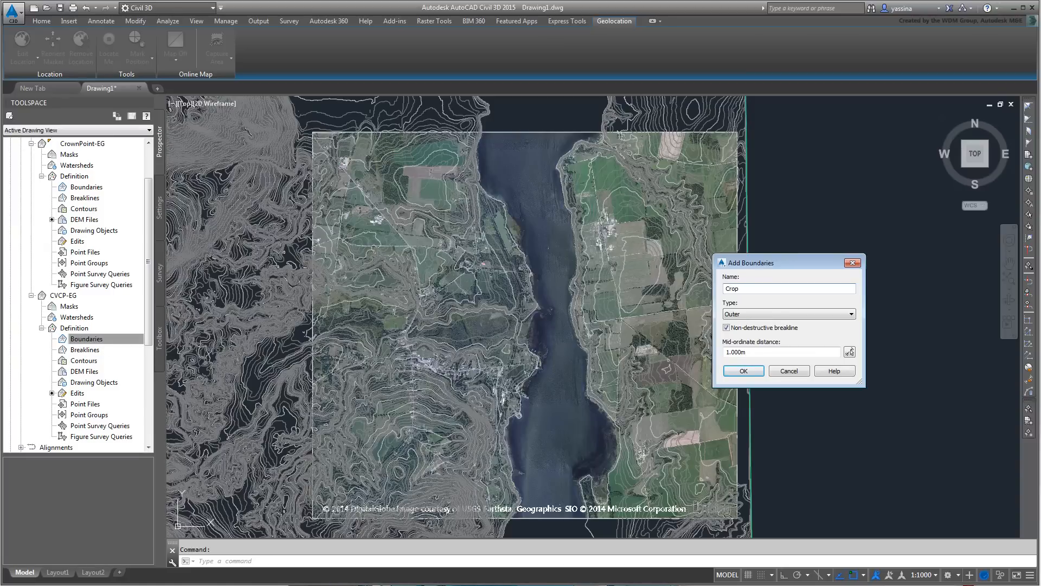
left_click(744, 370)
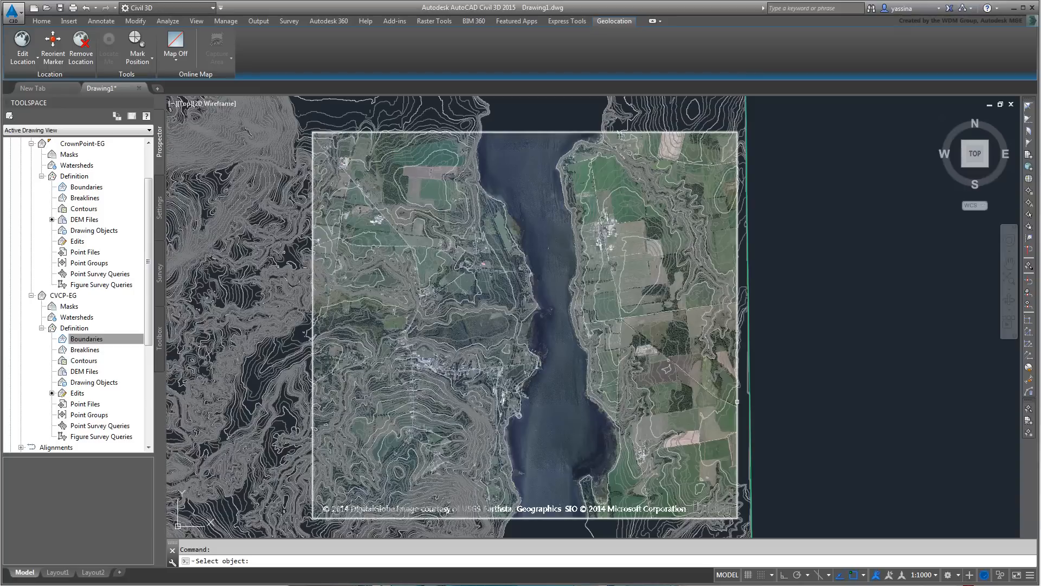
left_click(737, 401)
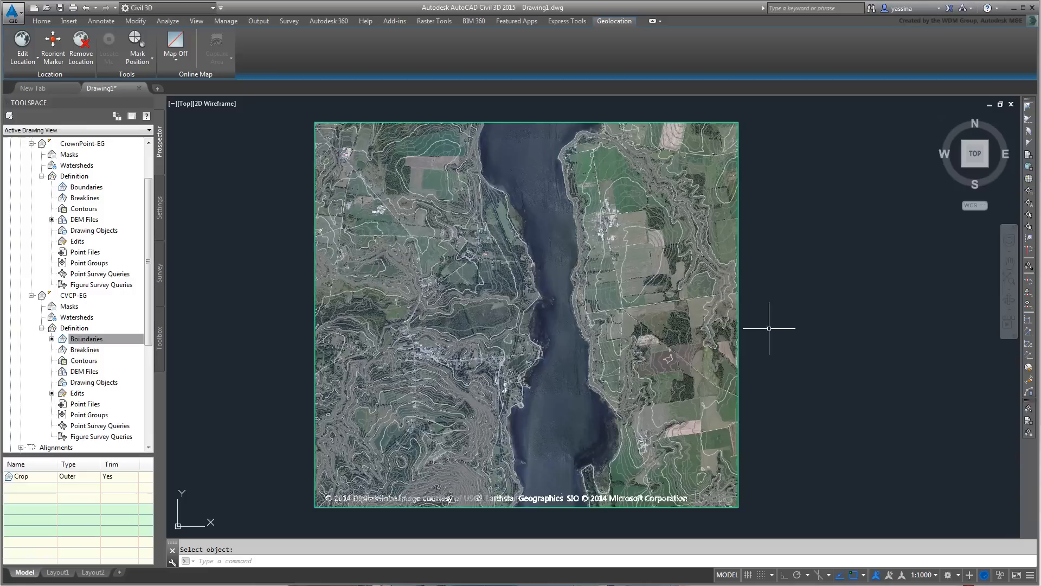
left_click(456, 405)
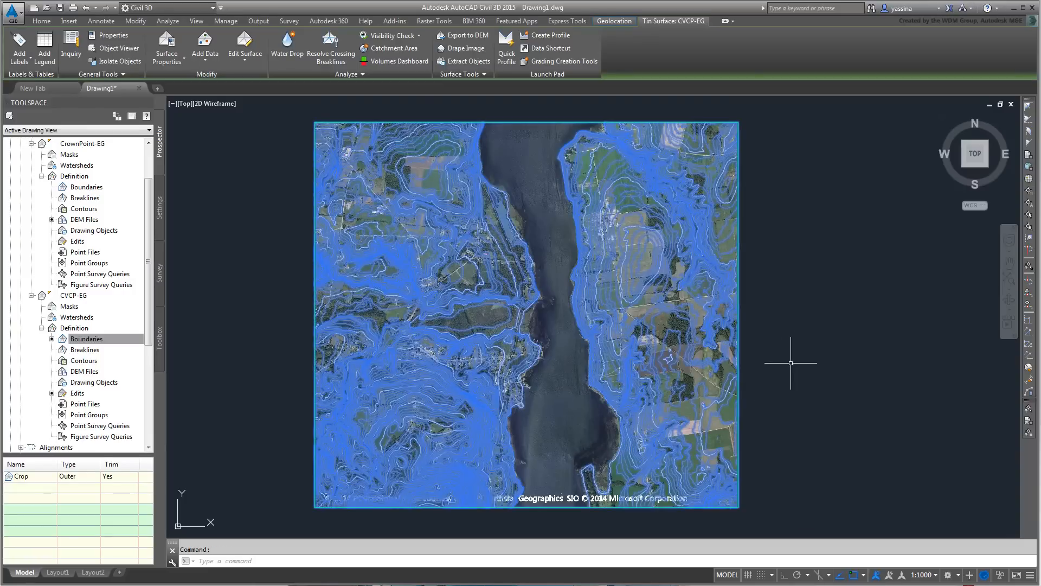
key("Escape")
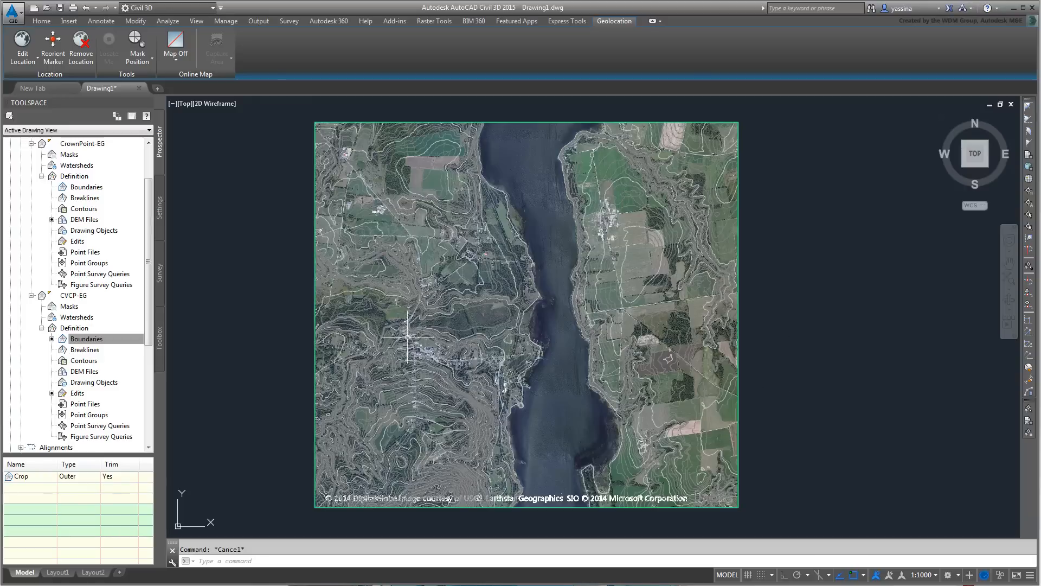
Simplify the CVCP-EG surface by Edge Contraction within the existing surface border, removing 50% of the points.
right_click(78, 394)
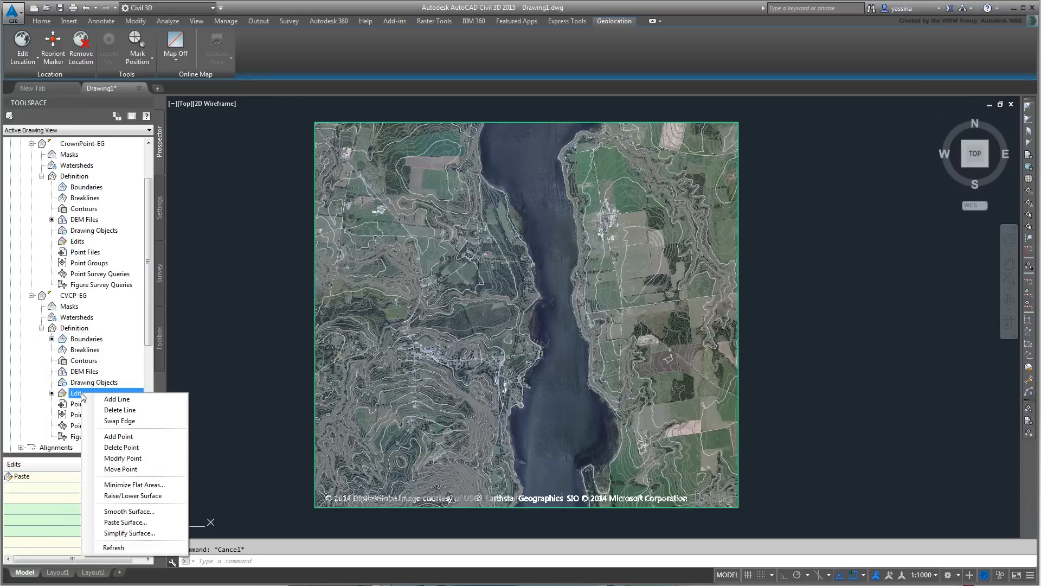
left_click(121, 533)
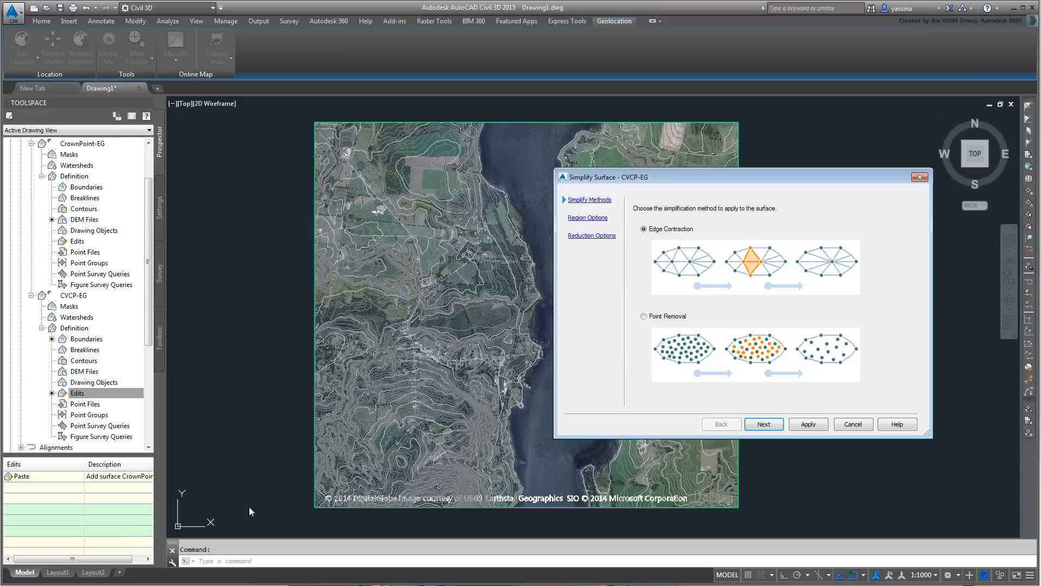
left_click(765, 426)
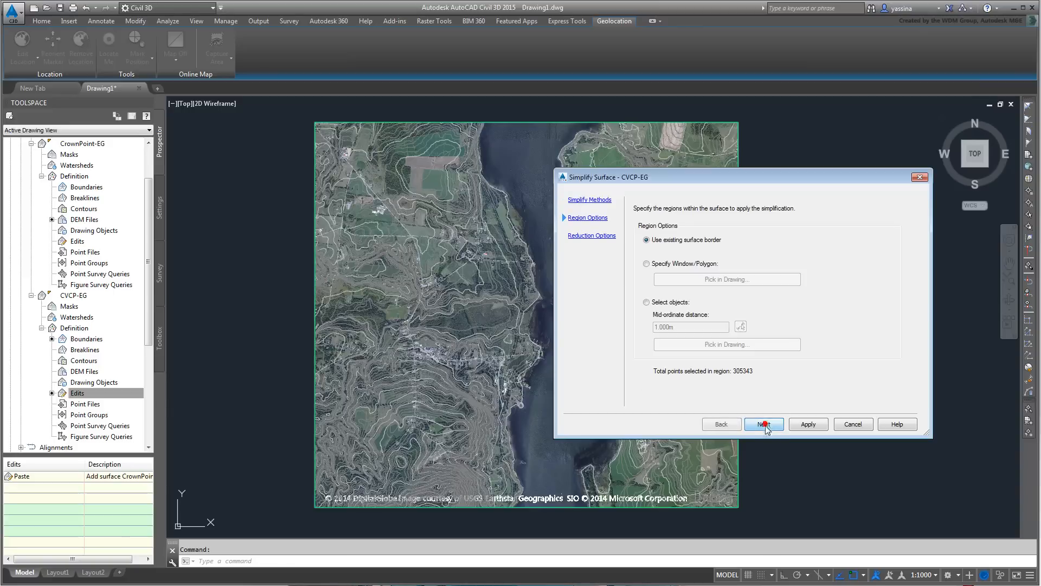
left_click(764, 426)
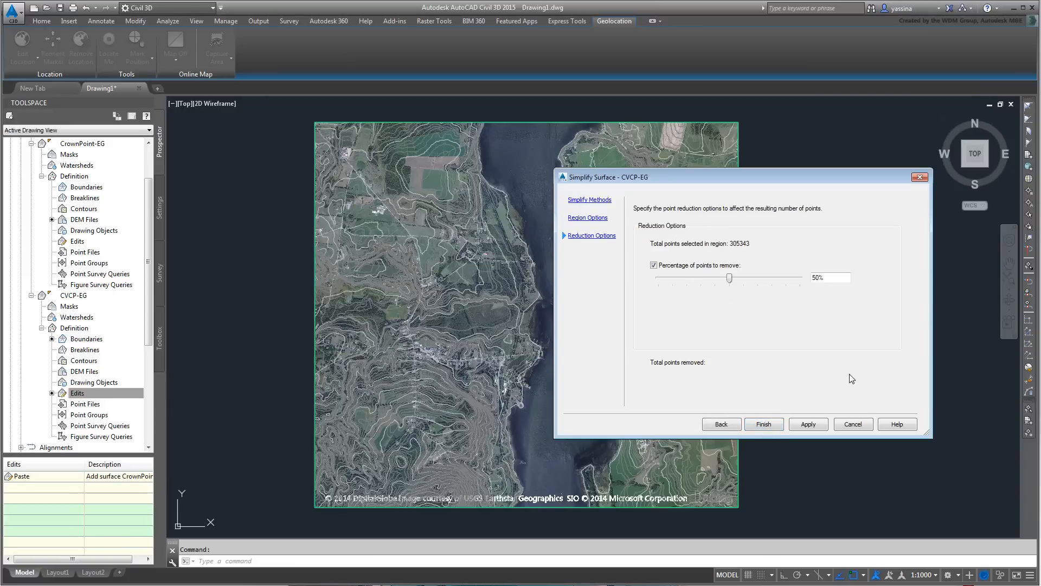
left_click_drag(730, 279, 729, 283)
left_click(808, 424)
left_click(765, 425)
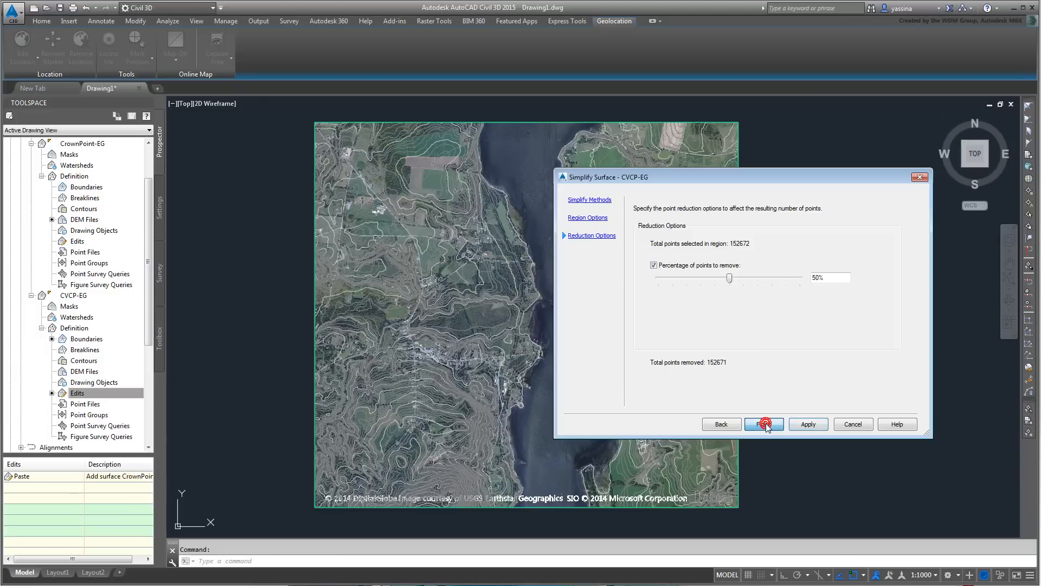